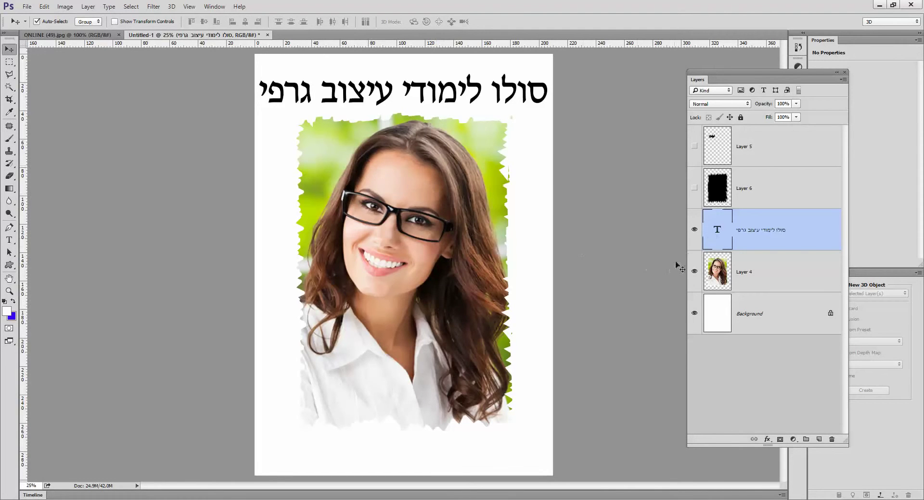
Step: Copy the portrait from ONLINE (49).jpg into Untitled-1 as Layer 7 and hide Layer 4
left_click(65, 36)
mouse_move(423, 288)
left_mouse_down()
mouse_move(428, 297)
mouse_move(198, 39)
mouse_move(426, 262)
left_mouse_up()
left_click(693, 314)
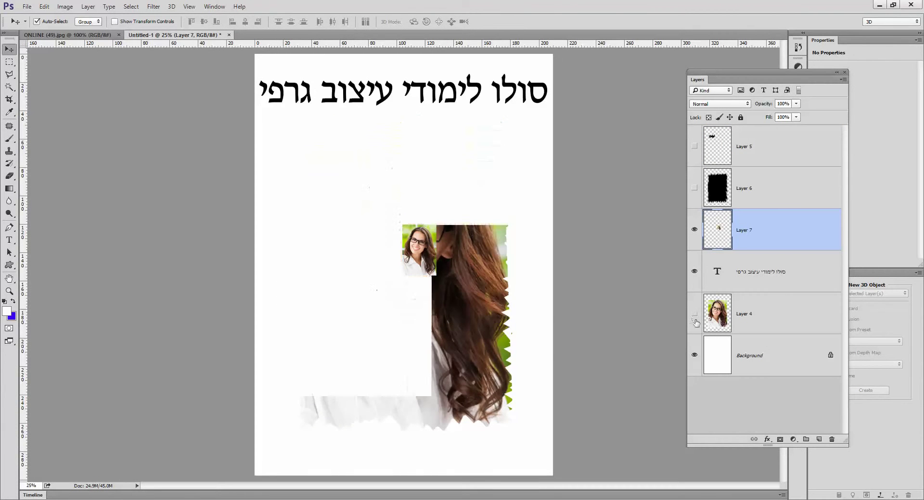
left_click_drag(428, 257, 401, 250)
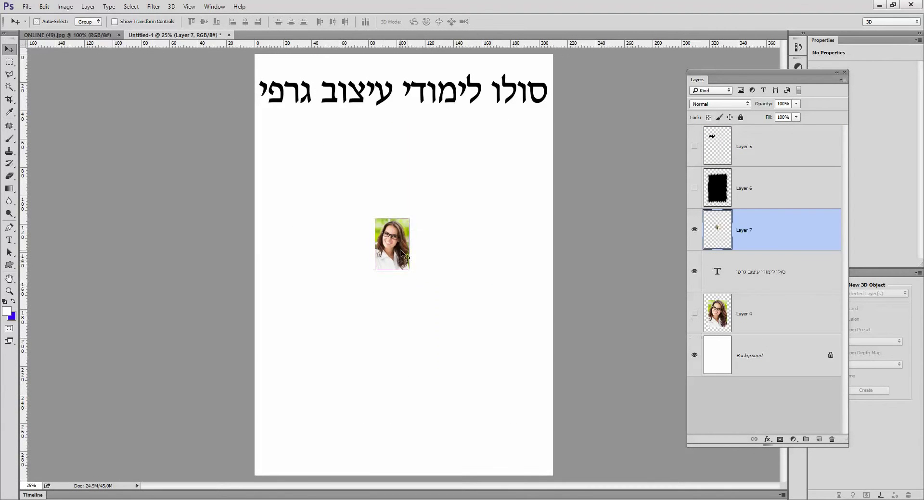
Step: Free-transform Layer 7's photo to about 666% so it fills the page under the title
key("ctrl+t")
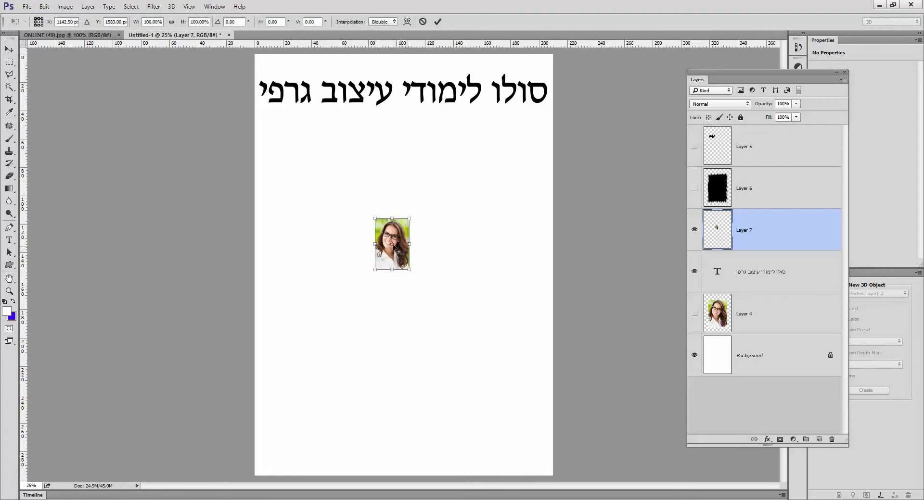
left_click(44, 6)
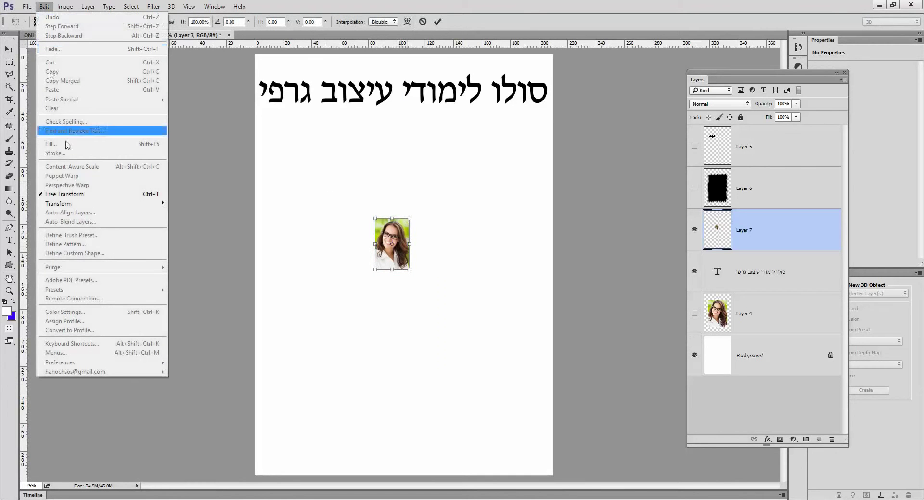
left_click(72, 194)
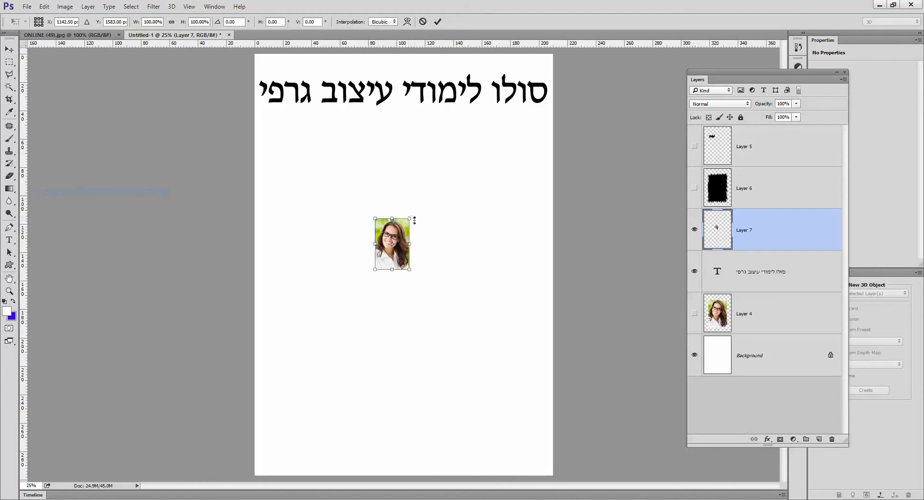
left_click_drag(409, 220, 481, 110)
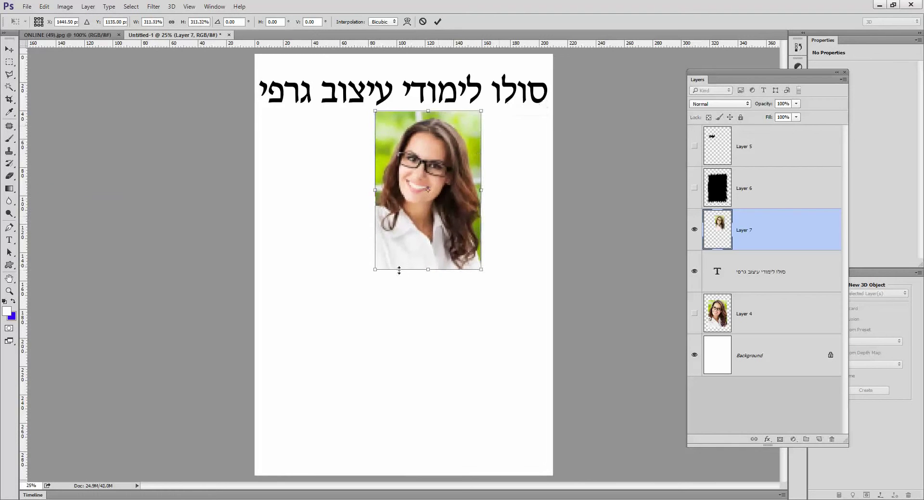
left_click_drag(373, 269, 284, 405)
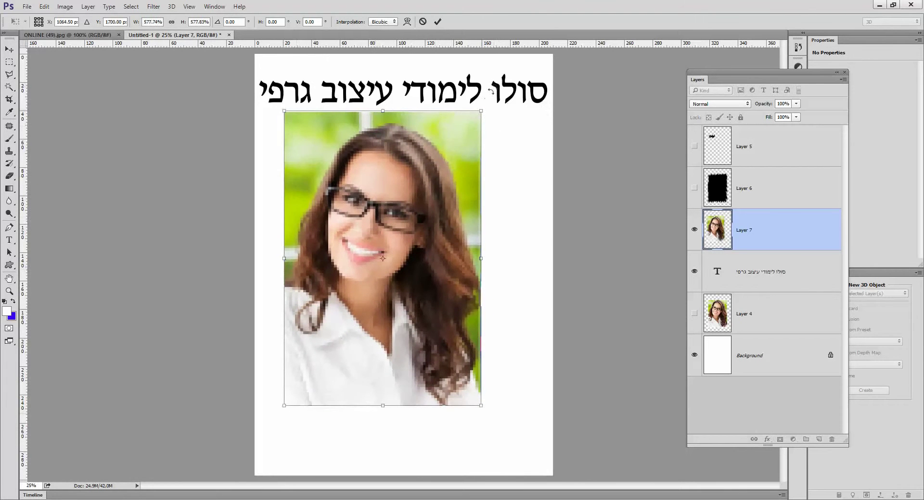
left_click_drag(481, 111, 500, 82)
left_click_drag(410, 236, 421, 287)
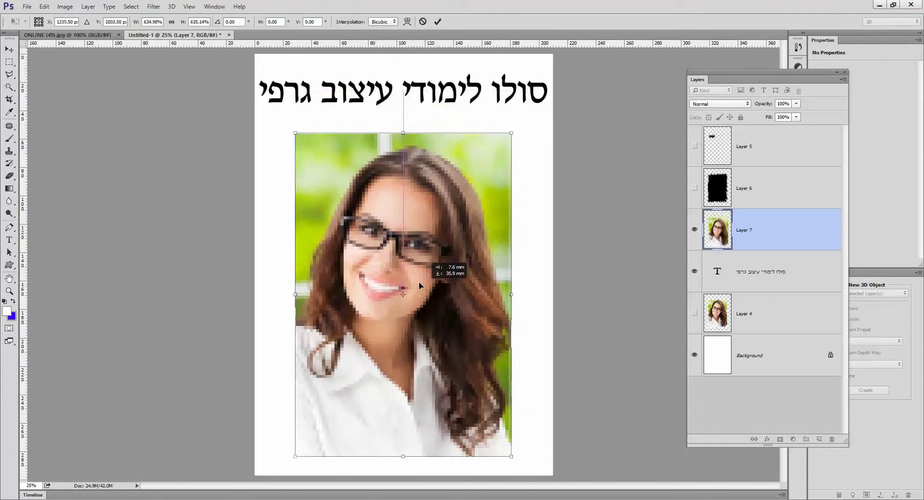
left_click_drag(511, 133, 522, 118)
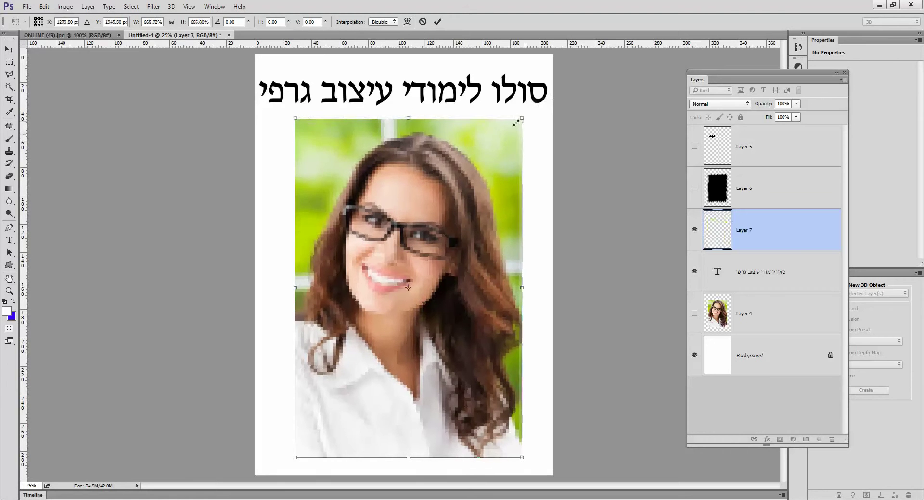
left_click_drag(295, 118, 290, 110)
key("Return")
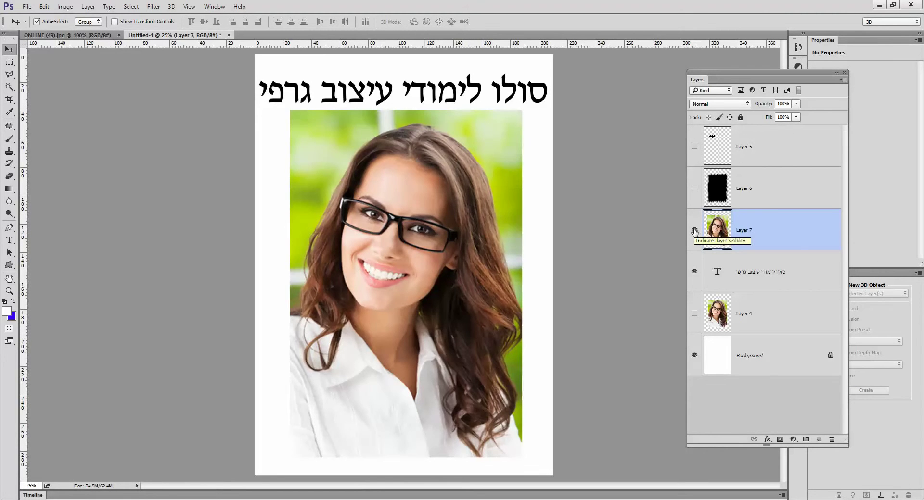
Step: Hide Layer 7 and trace a zigzag top edge below the title with the Polygonal Lasso
left_click(694, 231)
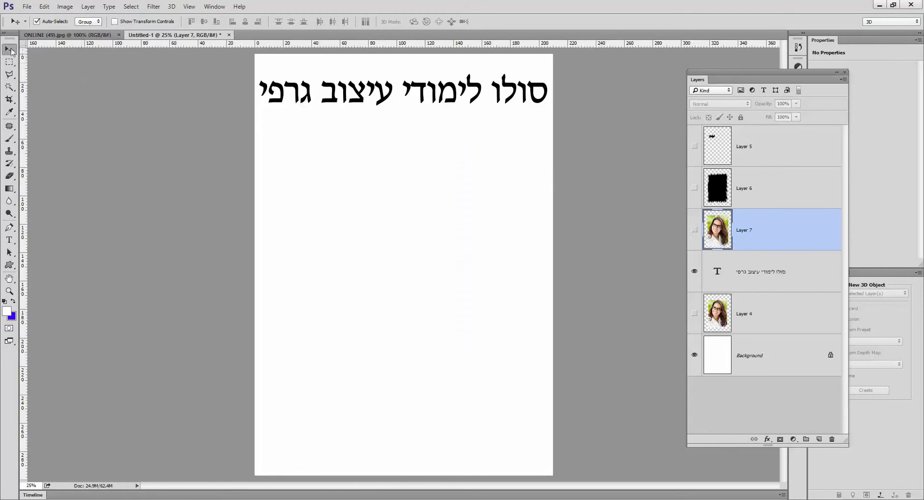
left_click(9, 75)
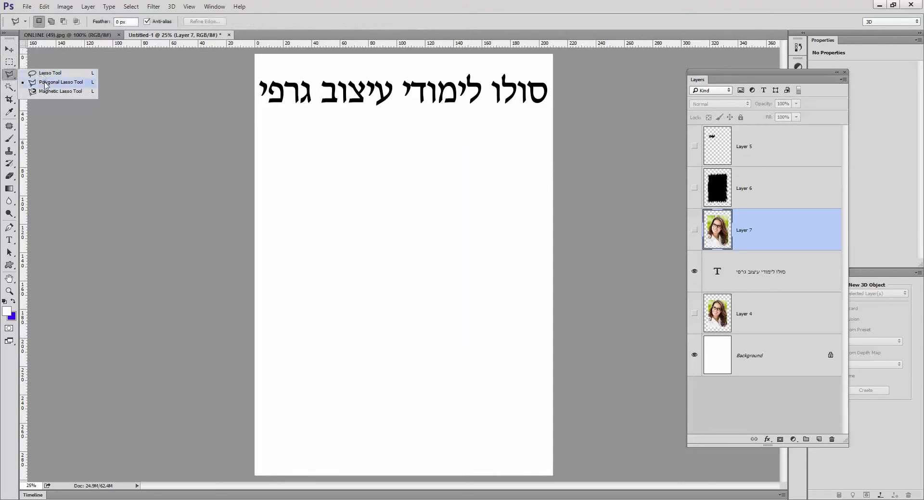
left_click(46, 84)
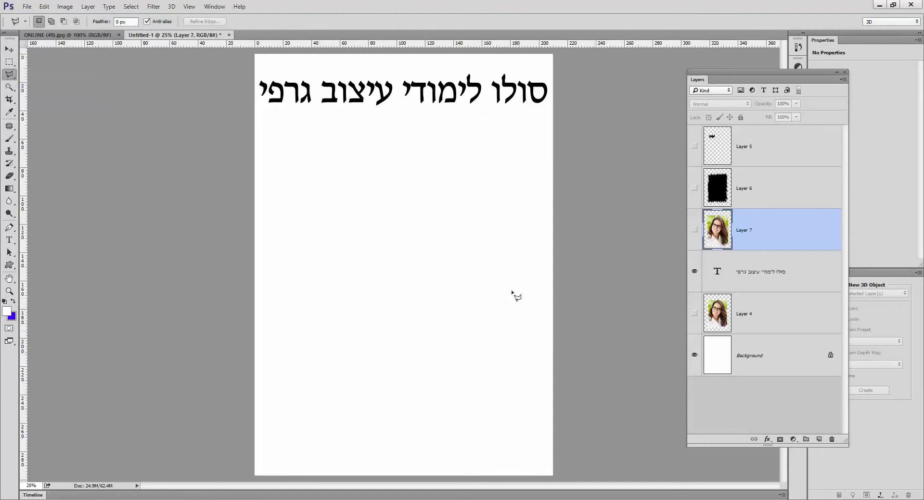
left_click(345, 182)
left_click(350, 206)
left_click(355, 182)
left_click(359, 204)
left_click(366, 184)
left_click(367, 204)
left_click(371, 184)
left_click(374, 206)
left_click(380, 184)
left_click(380, 205)
left_click(385, 184)
left_click(387, 203)
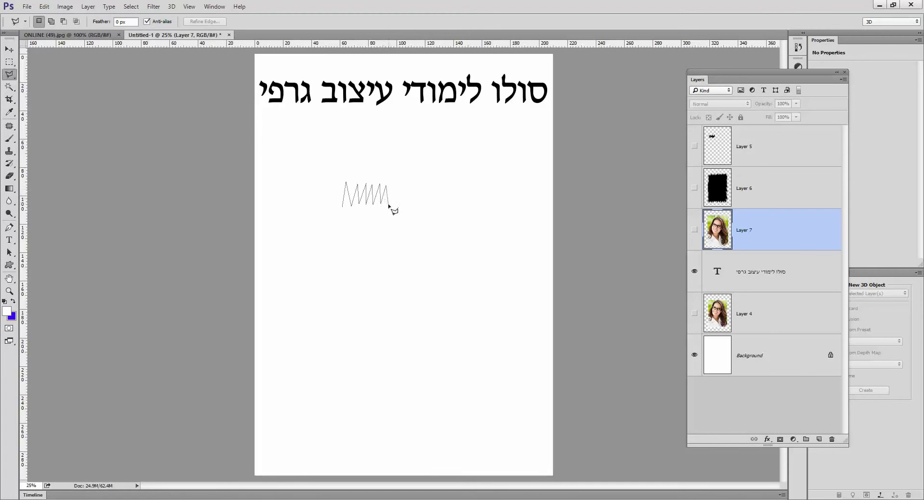
left_click(396, 185)
Step: Add the lower edge points and close the zigzag selection
left_click(396, 217)
left_click(394, 223)
left_click(383, 225)
left_click(372, 225)
left_click(343, 210)
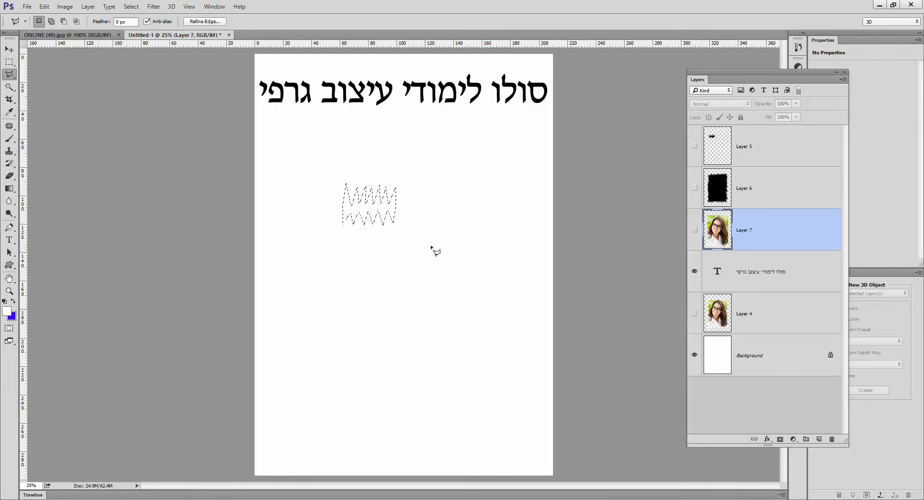
Step: Add empty Layer 8 and transform the zigzag selection to about 155% wide, 42% high
left_click(818, 439)
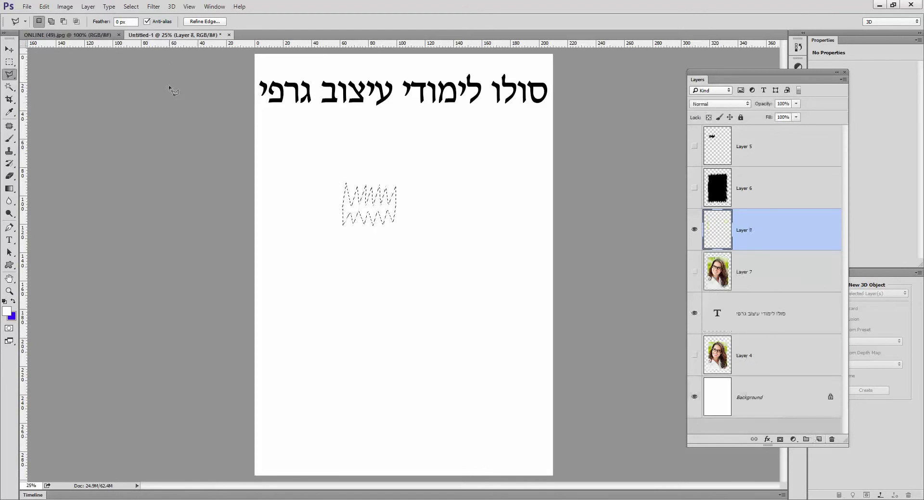
left_click(130, 10)
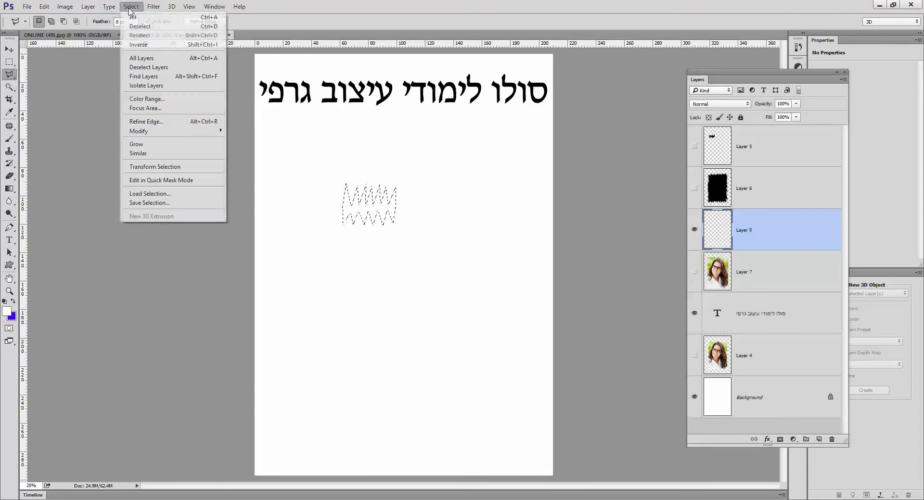
left_click(163, 169)
left_click_drag(342, 206, 320, 206)
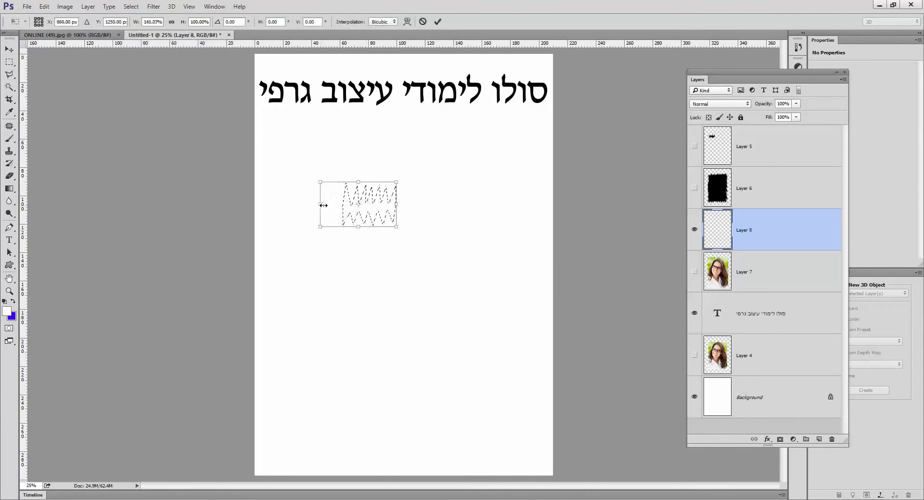
left_click_drag(395, 204, 404, 204)
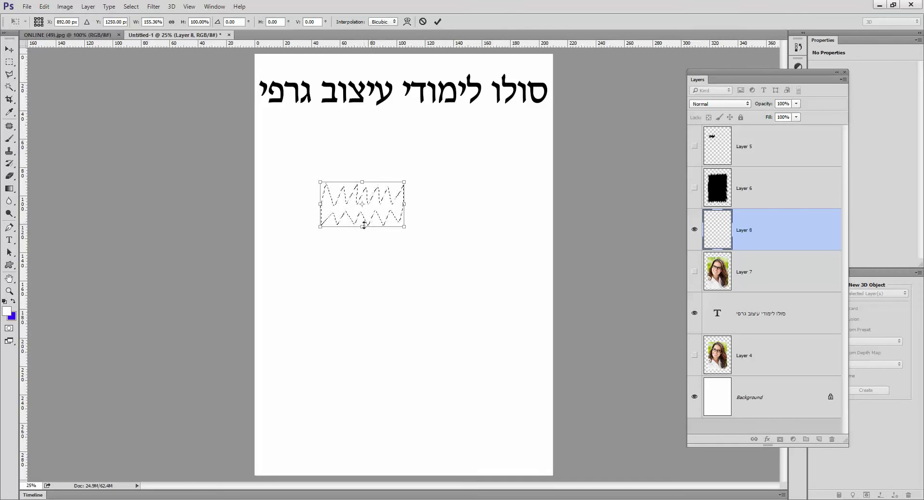
left_click_drag(363, 226, 360, 191)
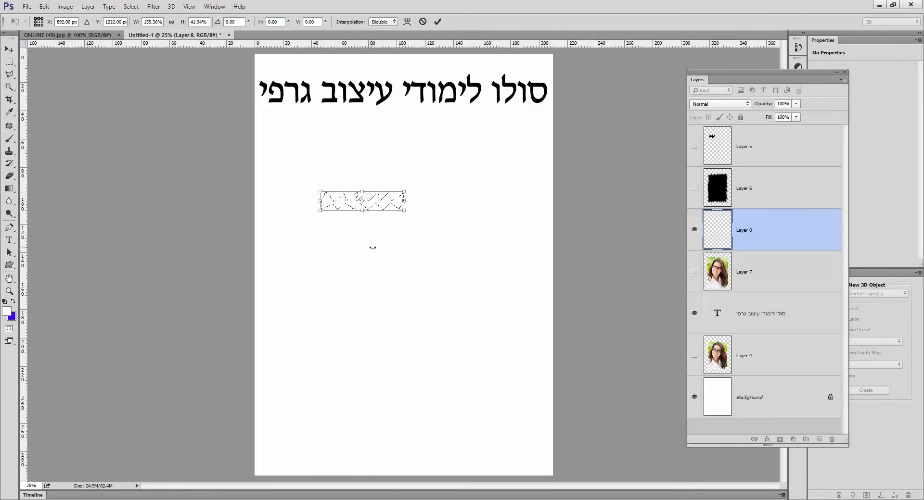
key("Return")
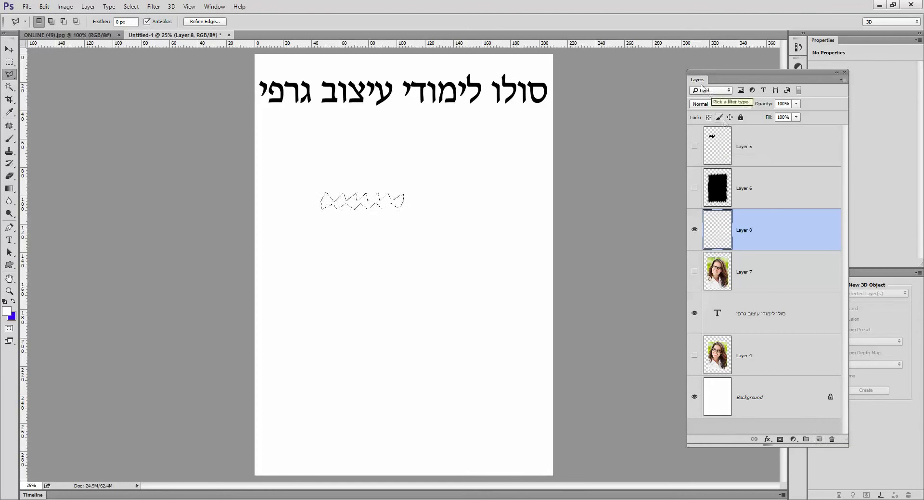
Step: Fill the zigzag selection with Black on Layer 8 and hide the Background layer
left_click(214, 7)
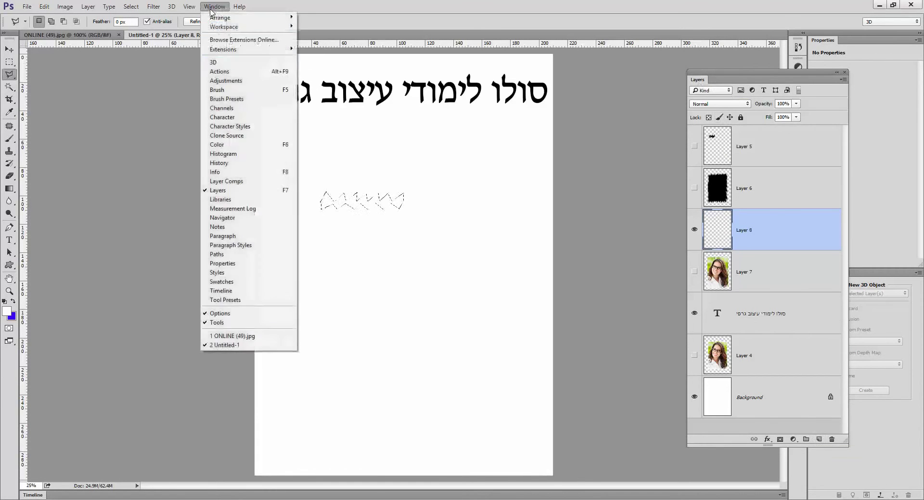
left_click(787, 82)
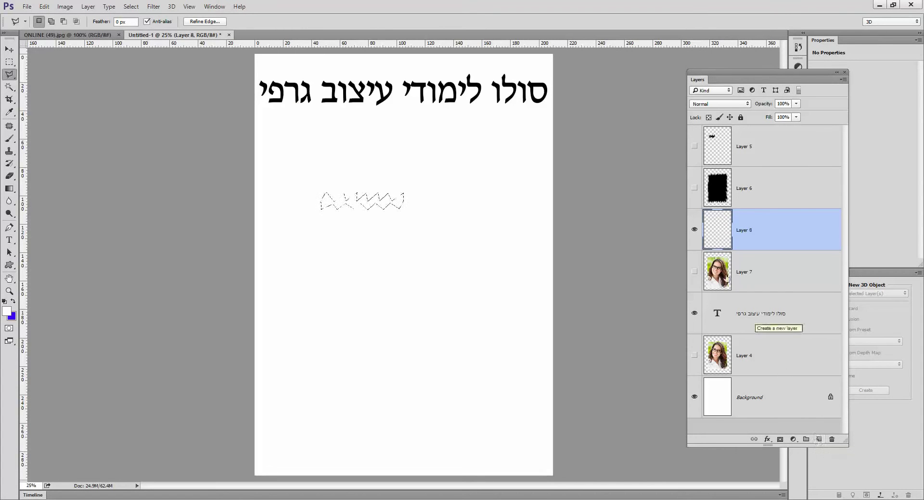
left_click(44, 7)
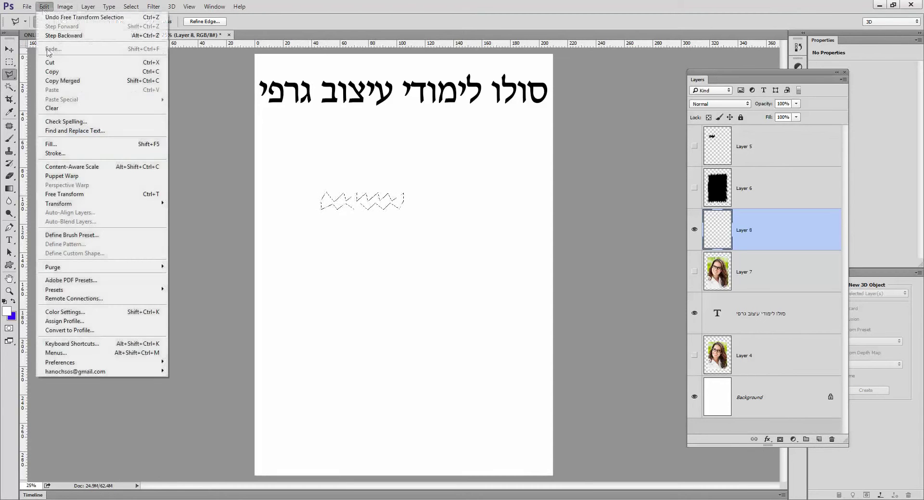
left_click(92, 150)
left_click(541, 152)
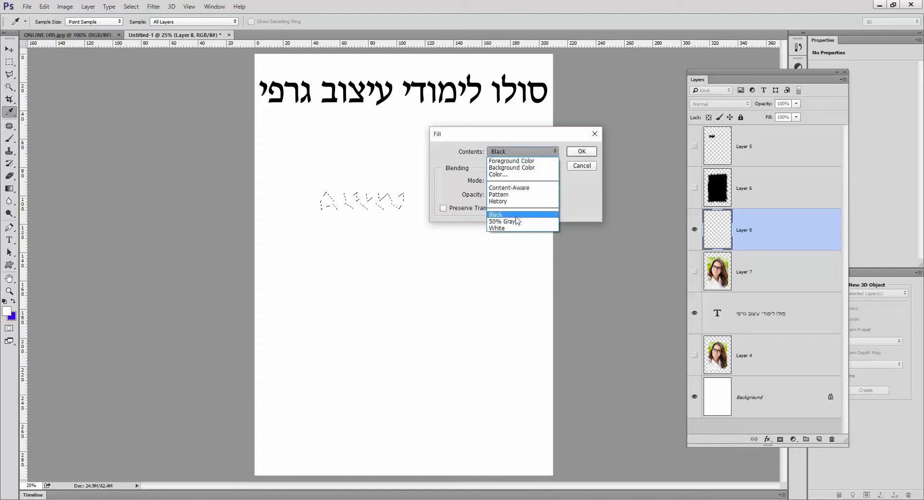
left_click(515, 216)
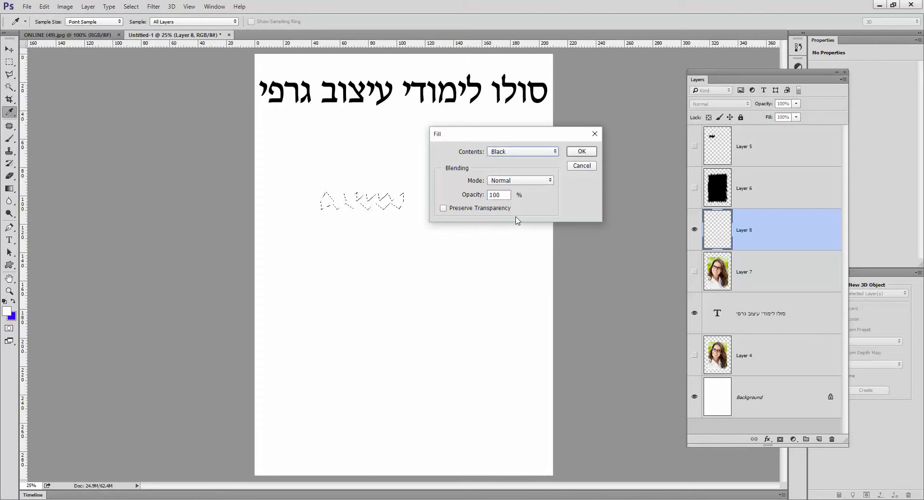
left_click(576, 152)
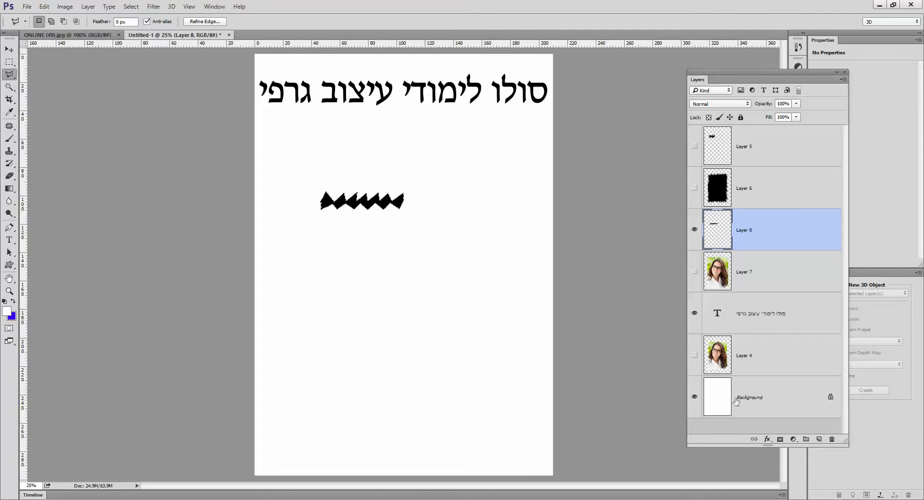
left_click(694, 398)
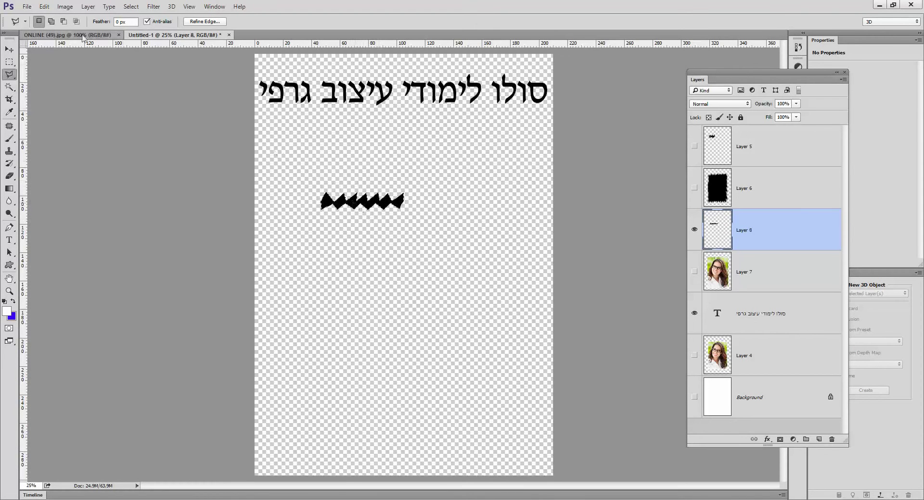
Step: Define the black zigzag strip as the brush preset 'Sampled Brush 3'
left_click(44, 6)
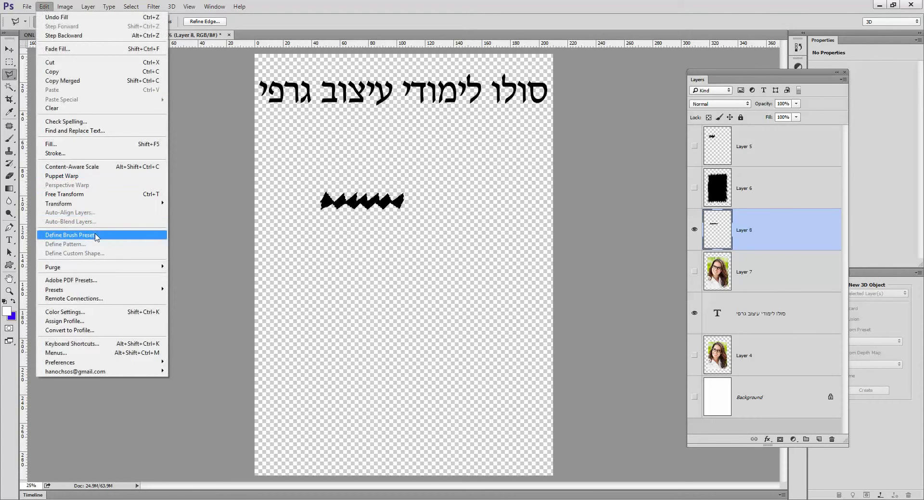
left_click(96, 236)
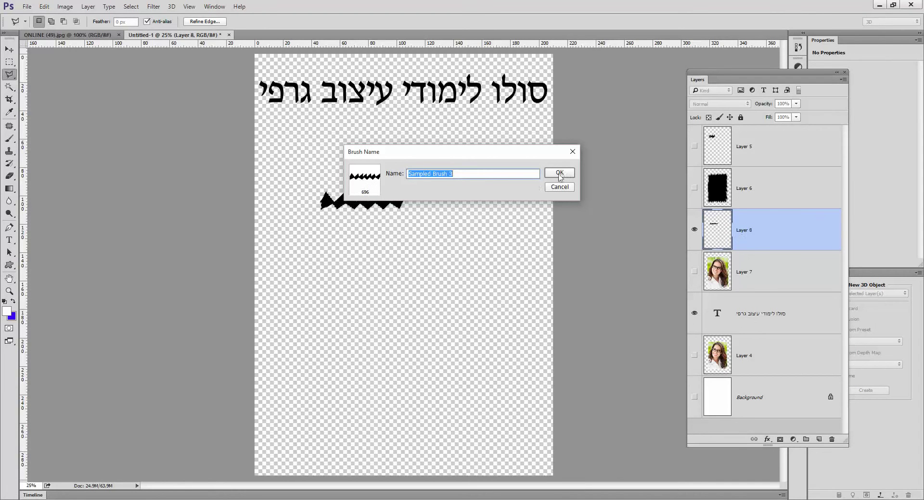
left_click(559, 173)
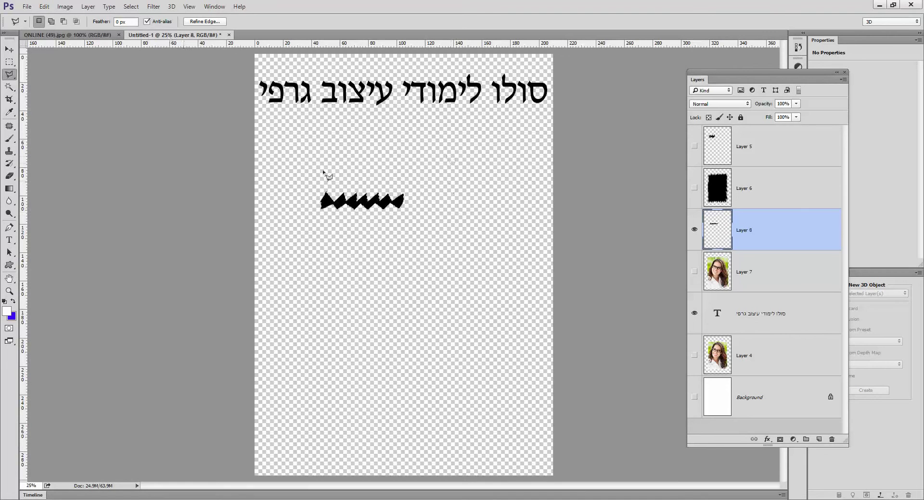
Step: Deselect, show Layer 7, and delete Layers 8, 6 and 5
left_click(131, 7)
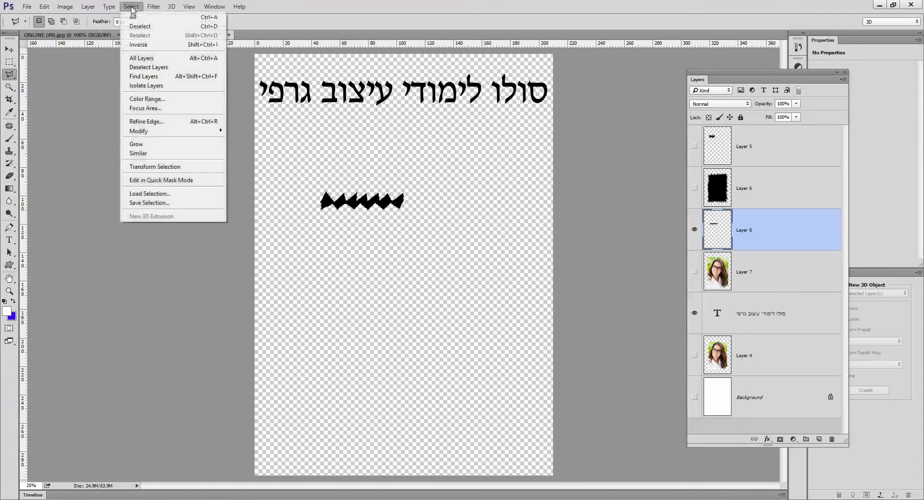
left_click(140, 29)
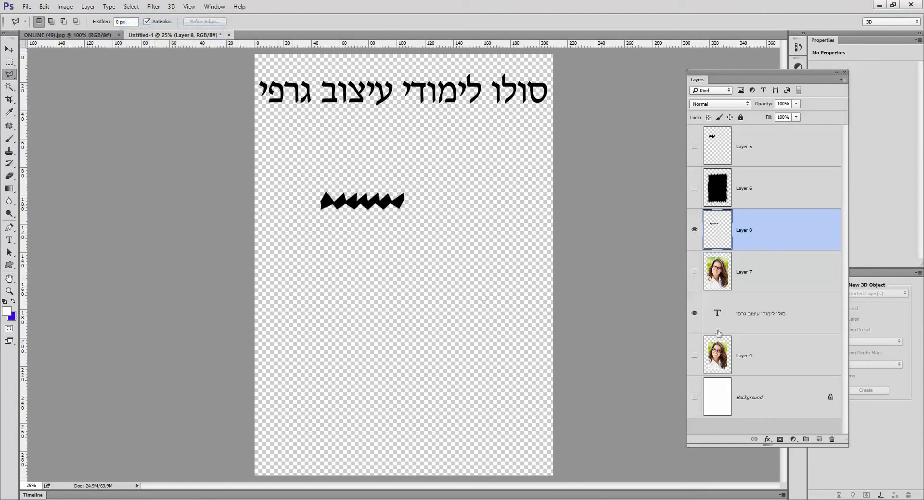
left_click(694, 272)
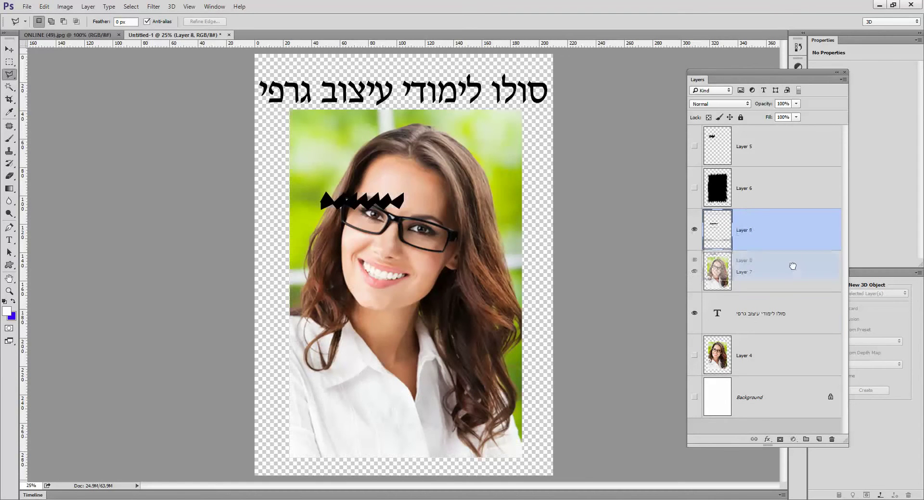
left_click_drag(745, 212, 831, 439)
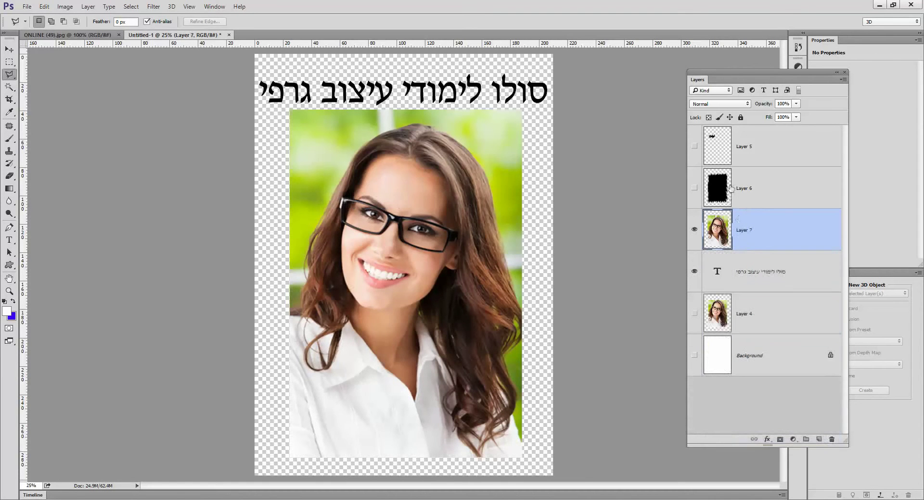
left_click_drag(731, 190, 831, 439)
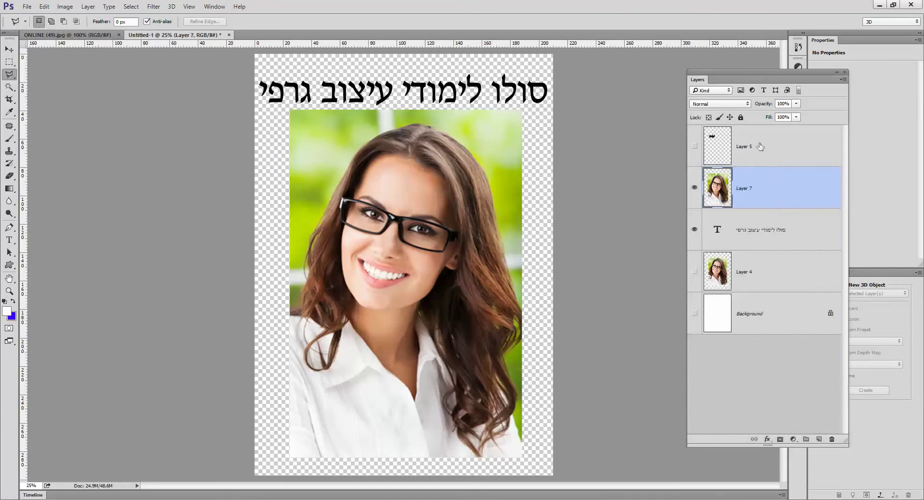
left_click_drag(760, 146, 830, 440)
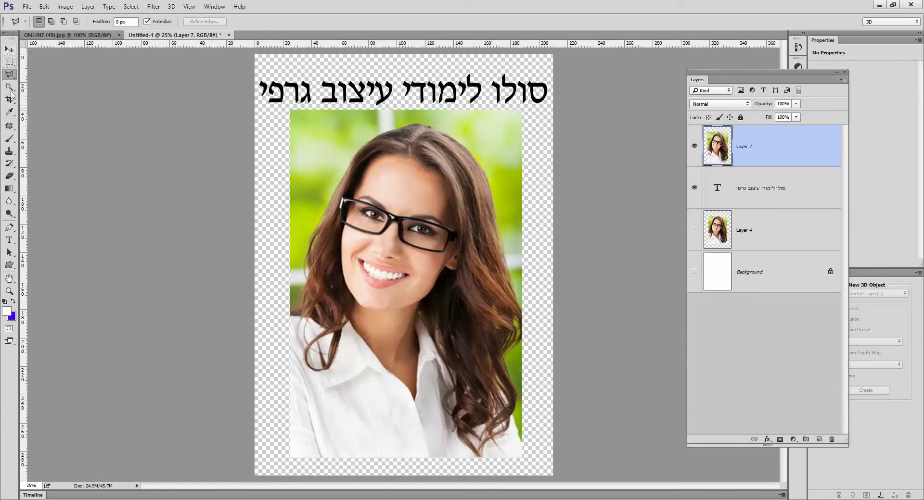
Step: Set up the standard Eraser Tool with the zigzag brush preset
left_click(9, 176)
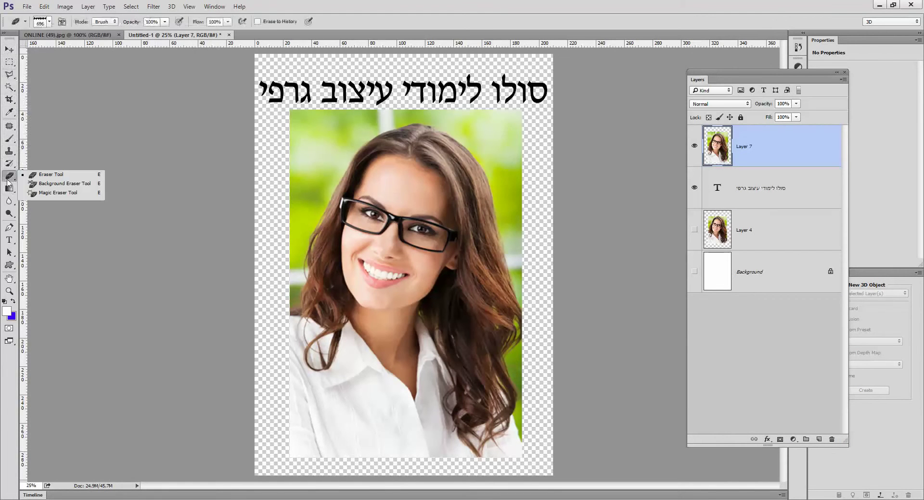
left_click(52, 176)
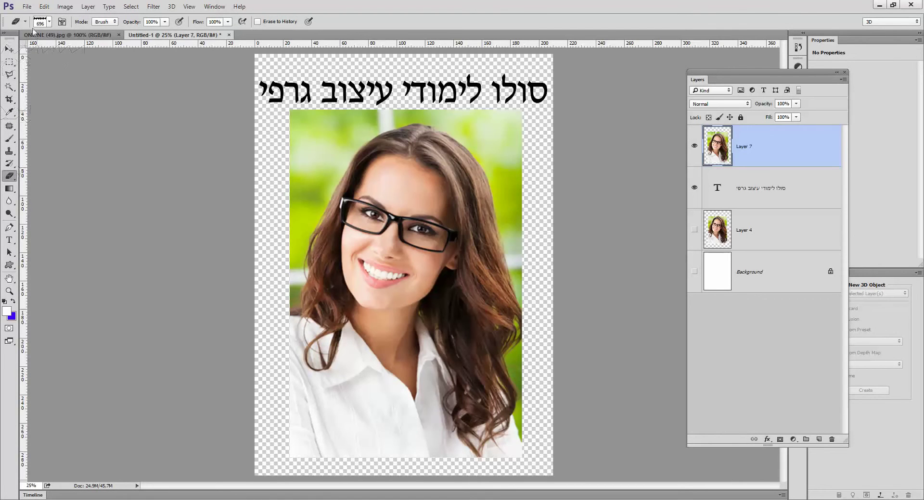
left_click(49, 22)
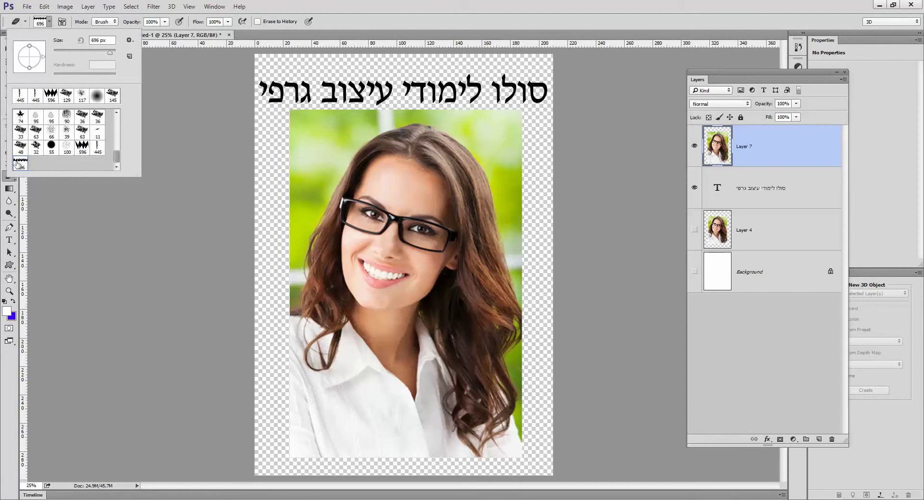
mouse_move(118, 162)
left_mouse_down()
mouse_move(116, 120)
mouse_move(121, 162)
left_mouse_up()
left_click(12, 180)
right_click(11, 177)
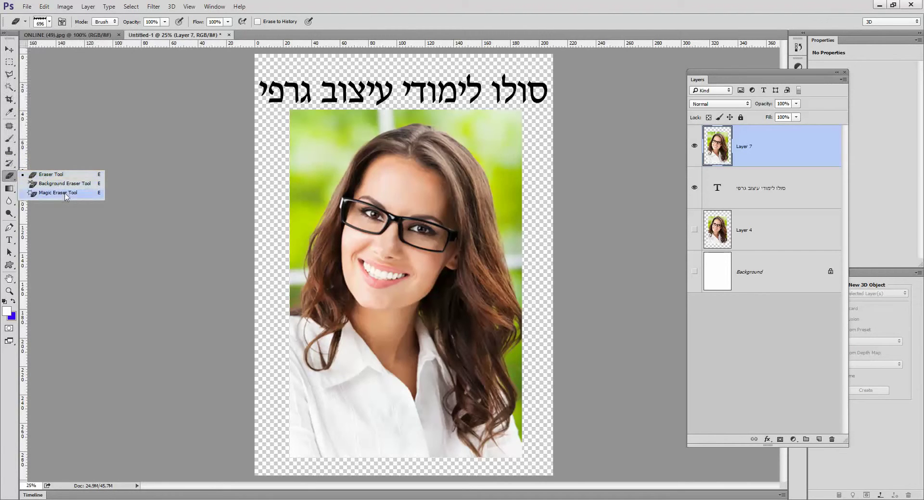
left_click(64, 179)
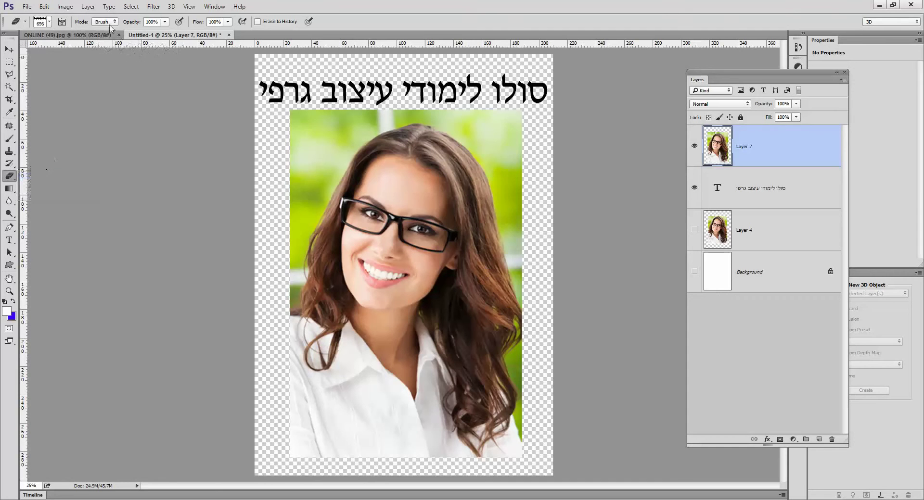
left_click(131, 7)
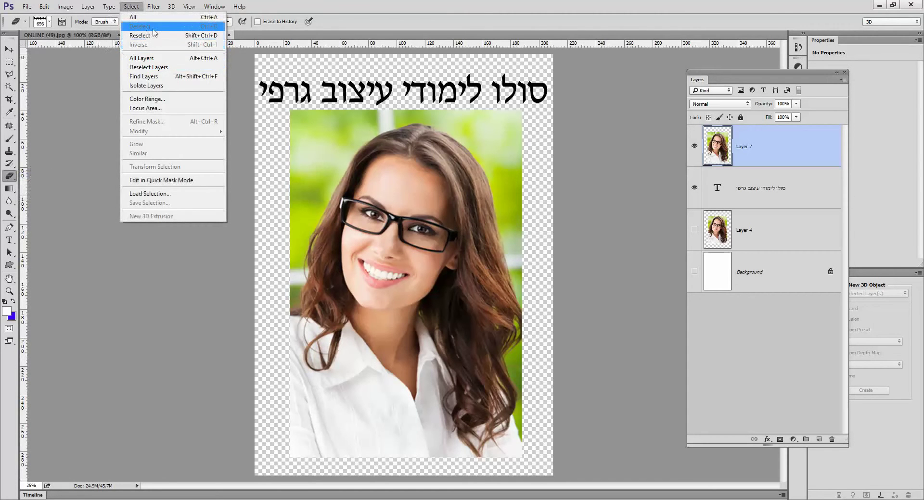
left_click(11, 180)
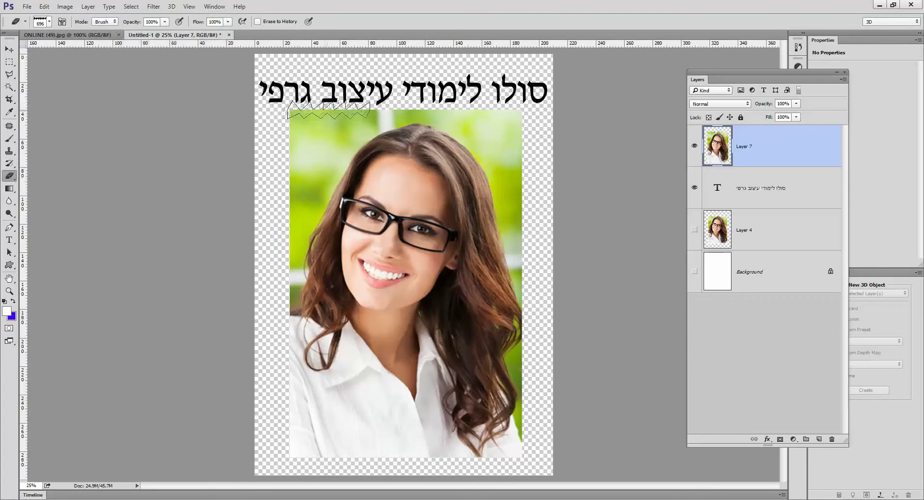
left_click(49, 21)
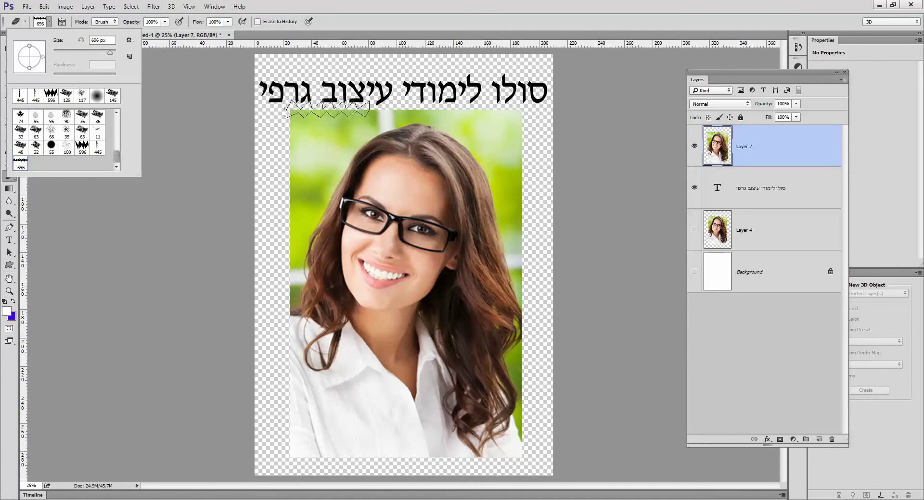
Step: Tear the photo's top edge, show the white Background, then tear the right edge with a vertical tip
left_click_drag(328, 109, 484, 109)
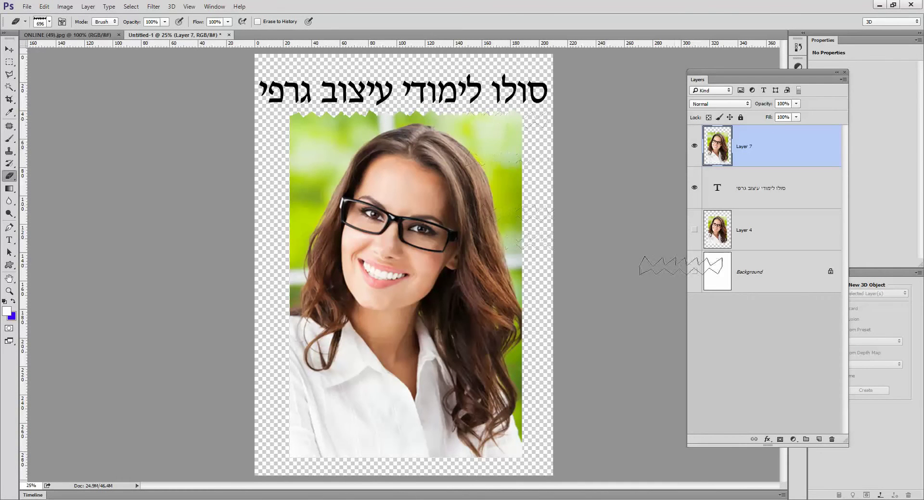
left_click(694, 273)
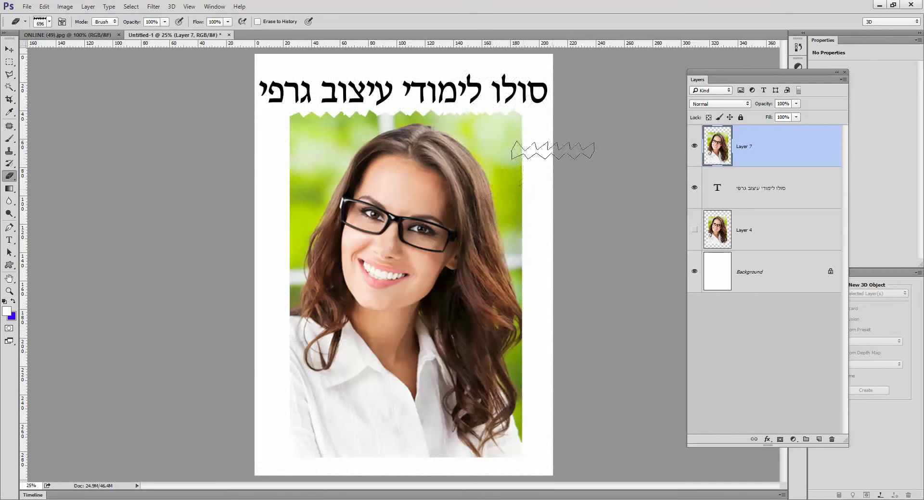
left_click_drag(561, 123, 561, 169)
left_click(50, 22)
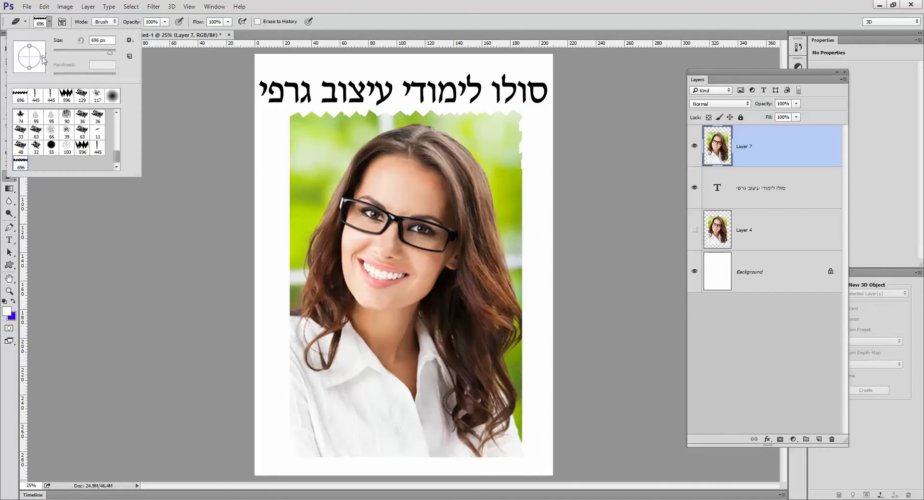
mouse_move(44, 59)
left_mouse_down()
mouse_move(17, 66)
mouse_move(31, 68)
mouse_move(32, 51)
left_mouse_up()
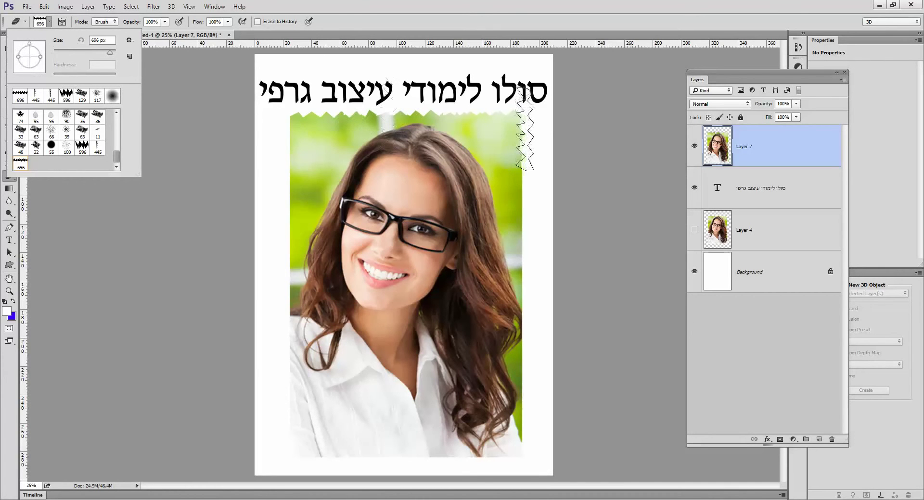
key("Return")
left_click_drag(532, 176, 524, 427)
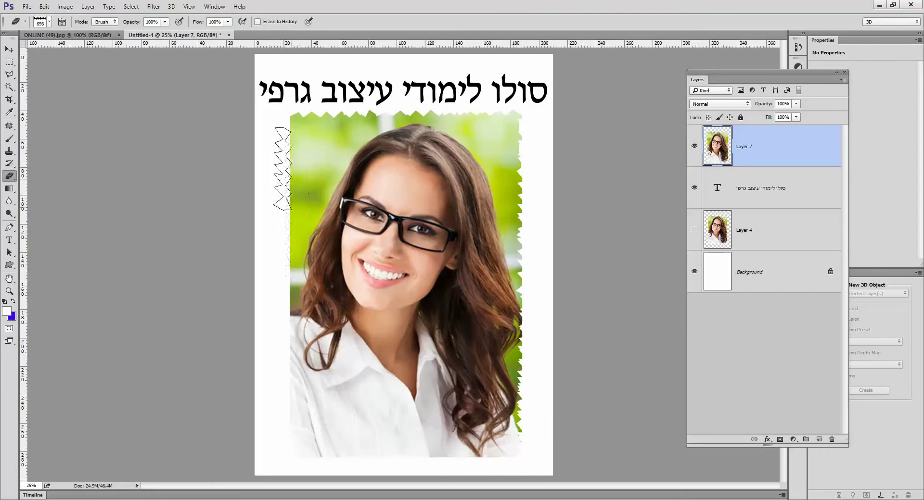
Step: Tear the left edge, then rotate the zigzag tip and tear the bottom edge
left_click_drag(285, 151, 285, 219)
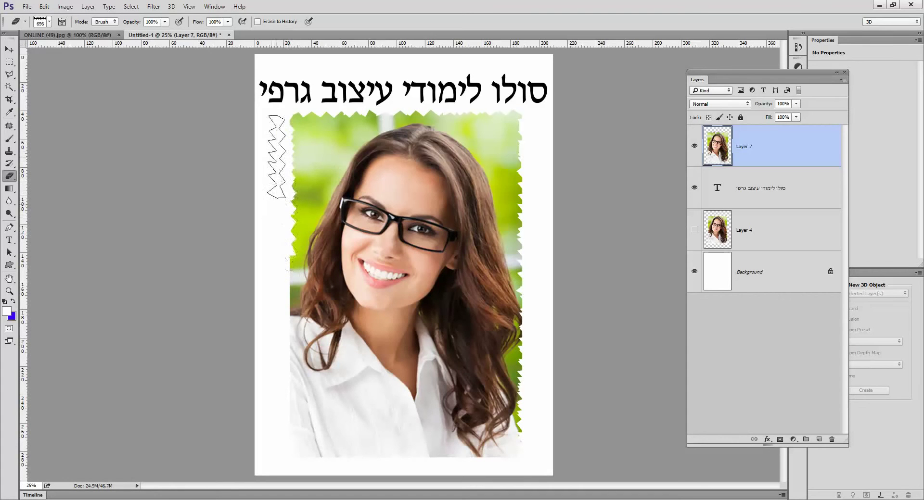
left_click_drag(287, 145, 288, 437)
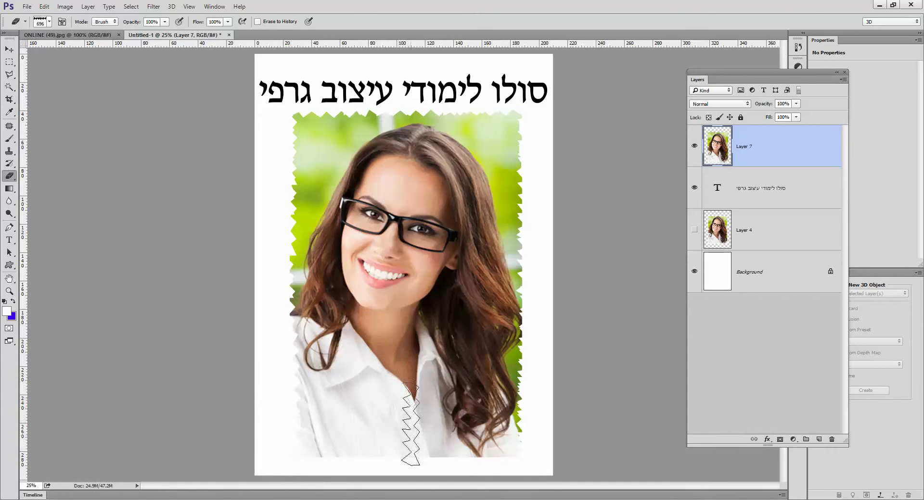
left_click(49, 22)
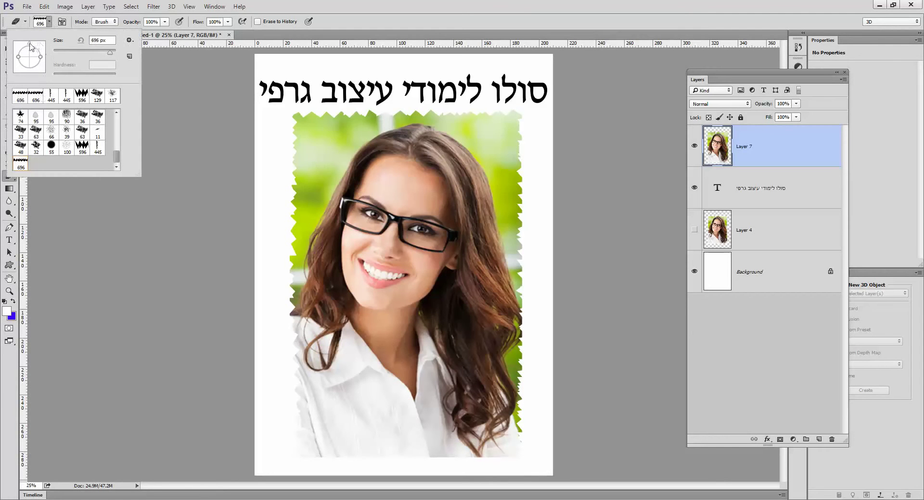
left_click_drag(31, 47, 42, 61)
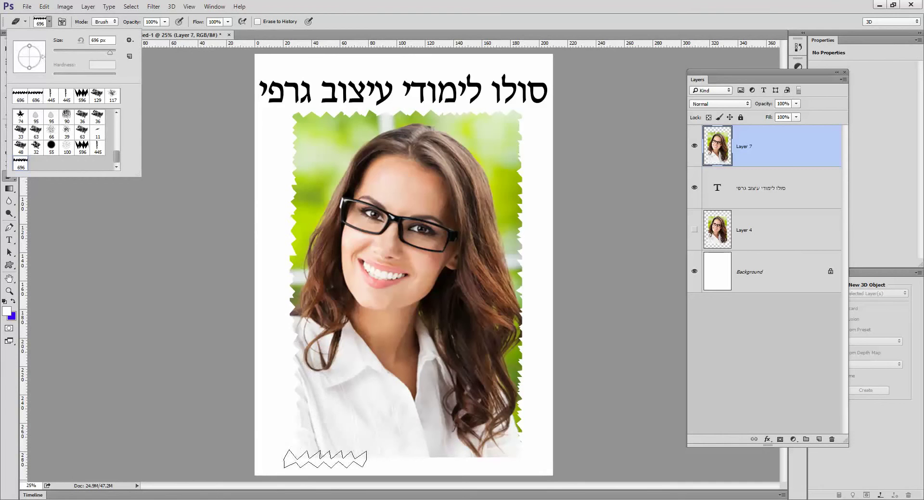
left_click(327, 459)
mouse_move(327, 458)
left_mouse_down()
mouse_move(454, 452)
mouse_move(383, 462)
mouse_move(309, 454)
left_mouse_up()
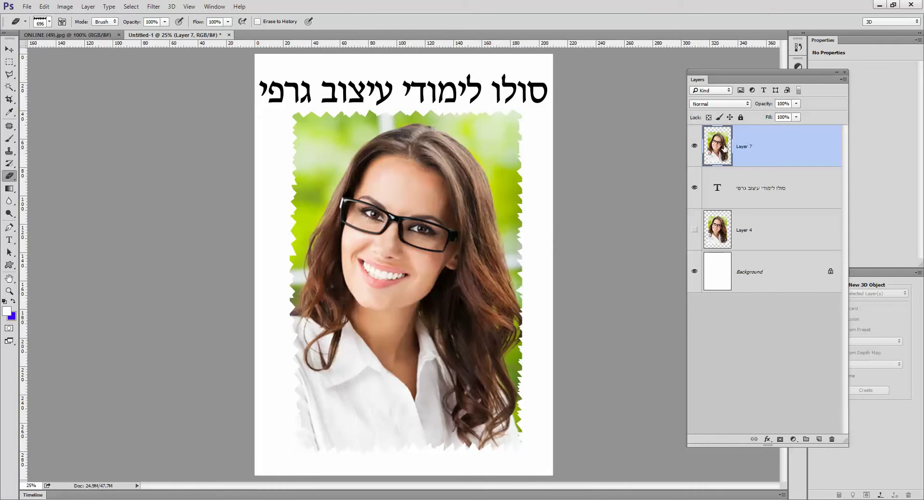
Step: Fill the Background layer with black, then undo the fill
left_click(714, 276)
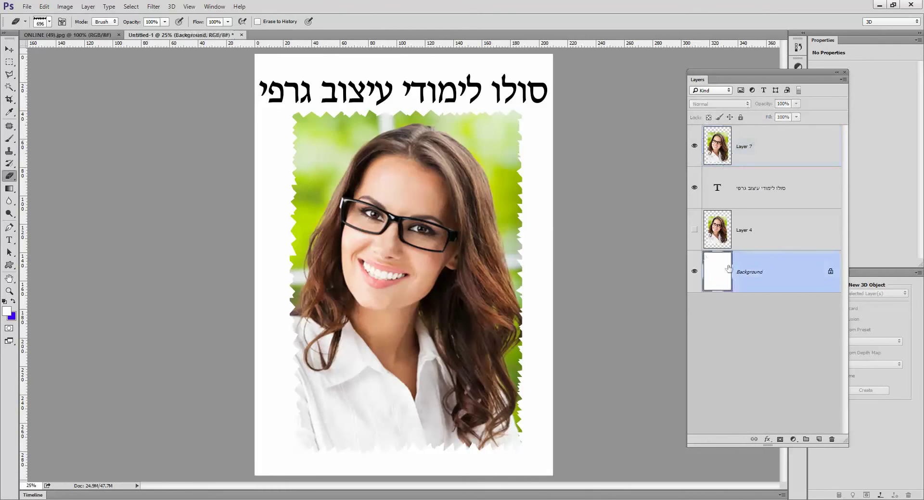
left_click(45, 7)
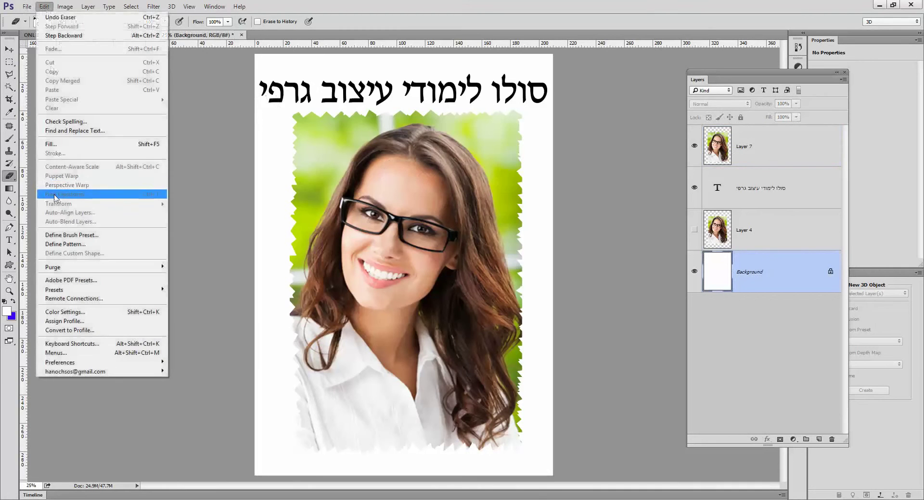
left_click(57, 144)
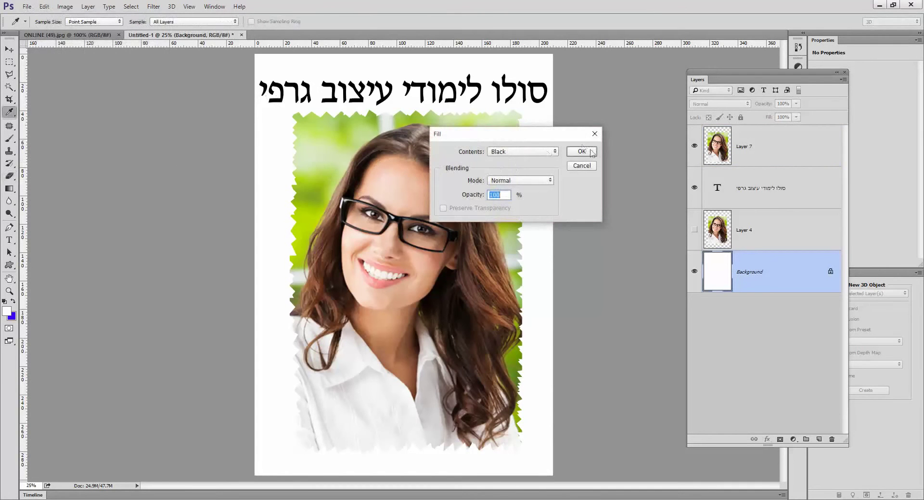
left_click(582, 152)
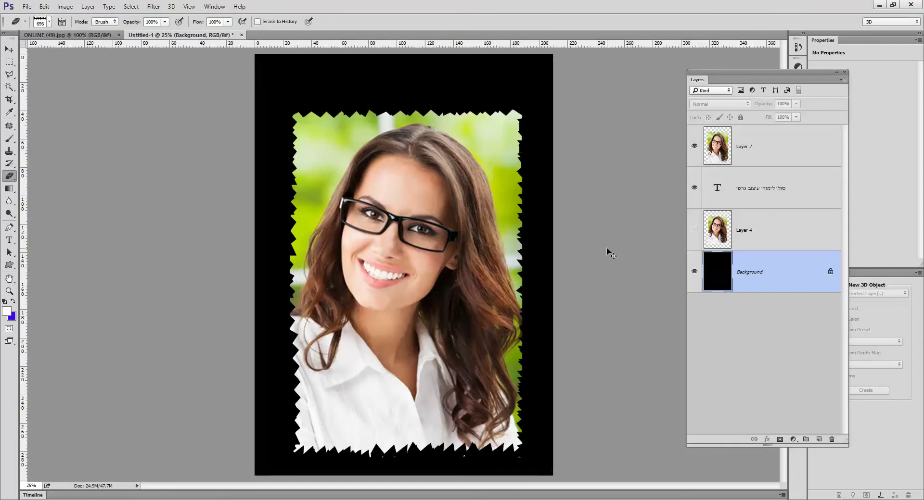
key("ctrl+z")
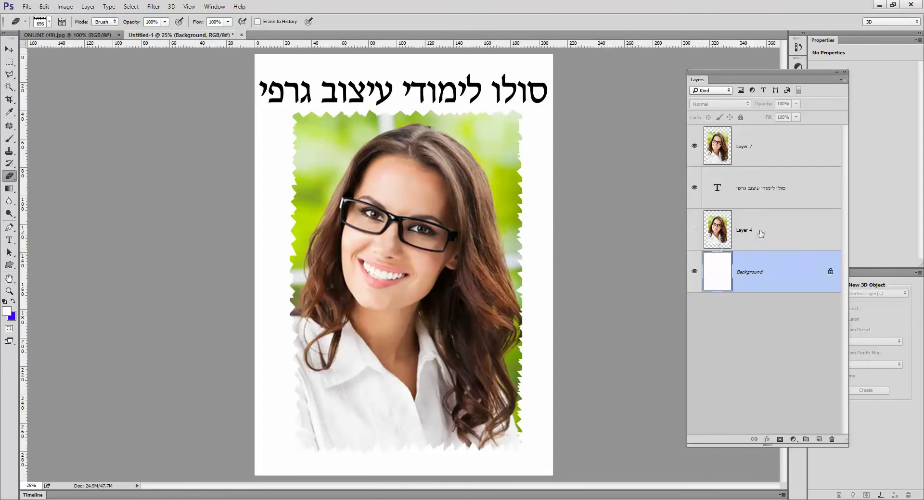
Step: Select Layer 4, then Layer 7, and bring up the layer effects list
left_click(760, 234)
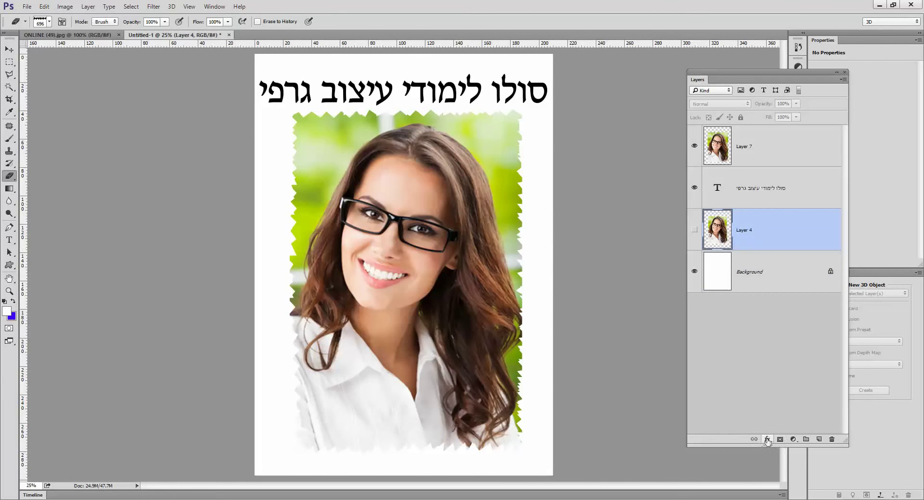
left_click(739, 138)
left_click(768, 440)
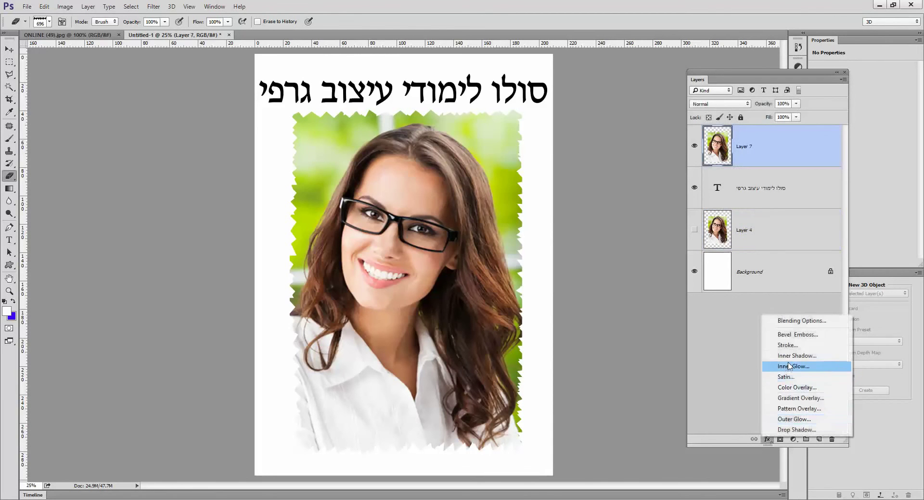
left_click(786, 431)
left_click_drag(642, 141, 623, 97)
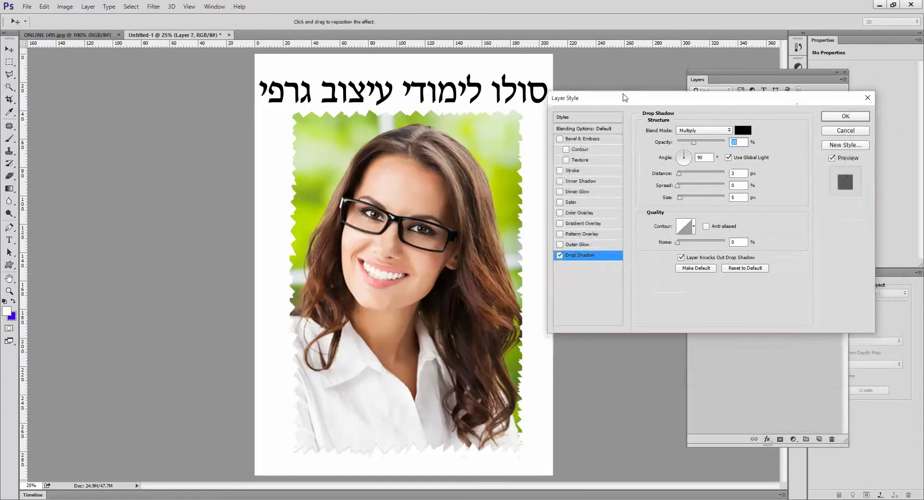
left_click_drag(680, 171, 693, 195)
type("22")
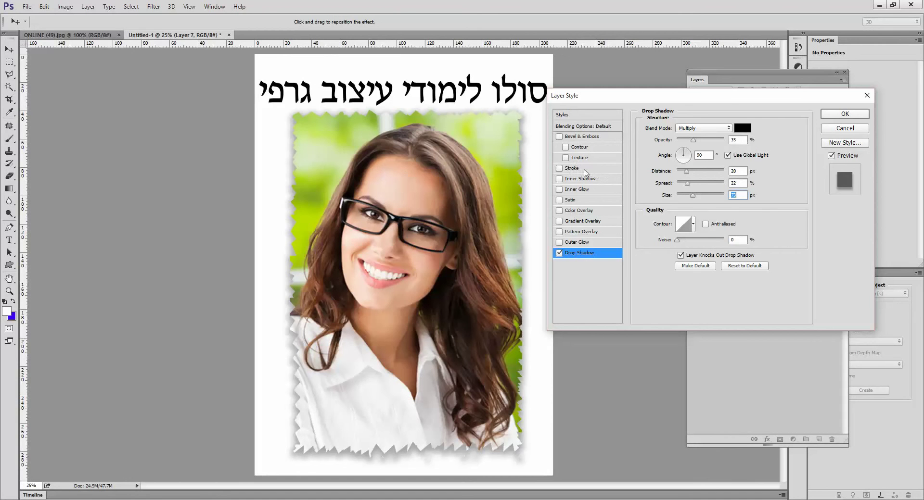
left_click(585, 168)
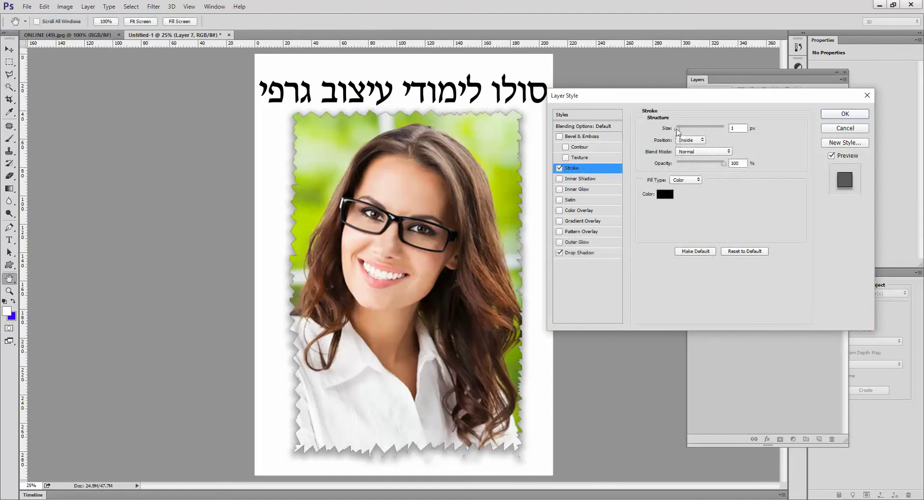
left_click_drag(678, 129, 682, 130)
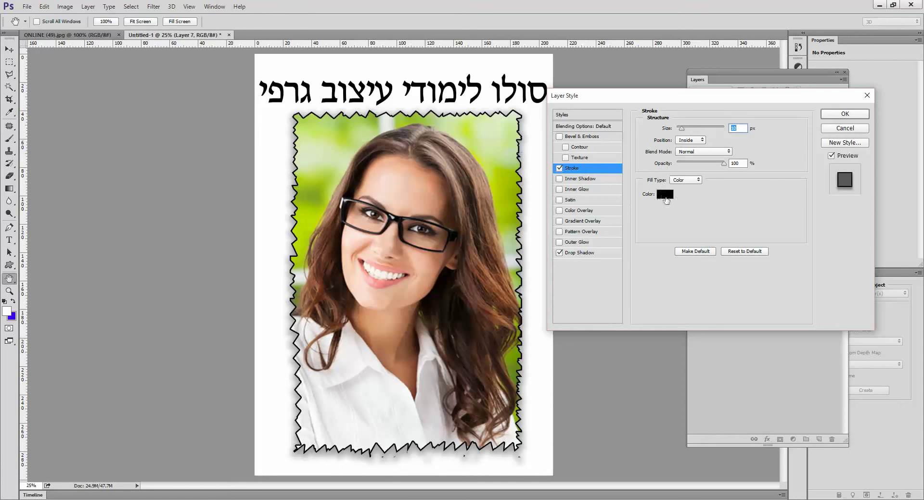
left_click(665, 194)
left_click_drag(595, 183, 580, 173)
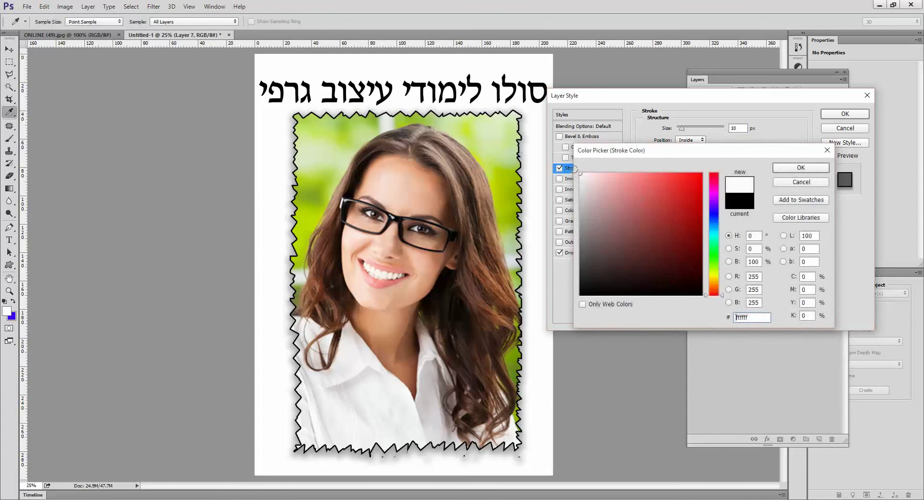
left_click(812, 172)
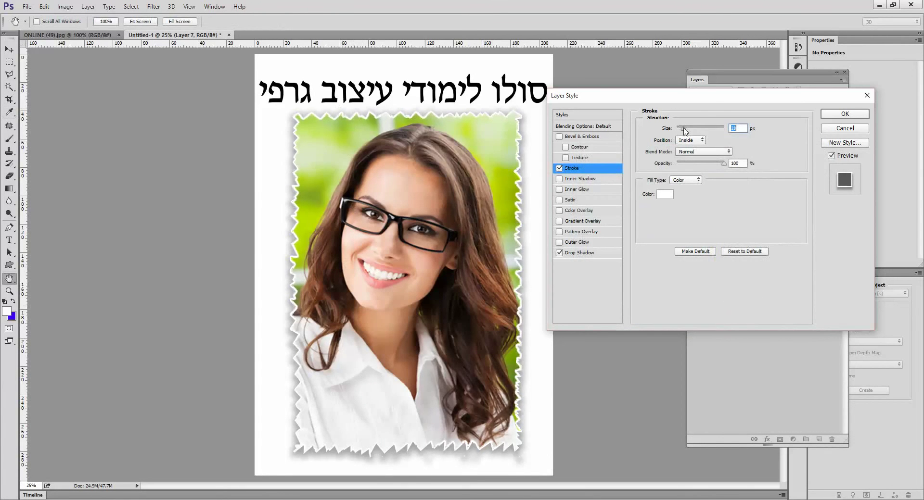
left_click_drag(682, 130, 700, 129)
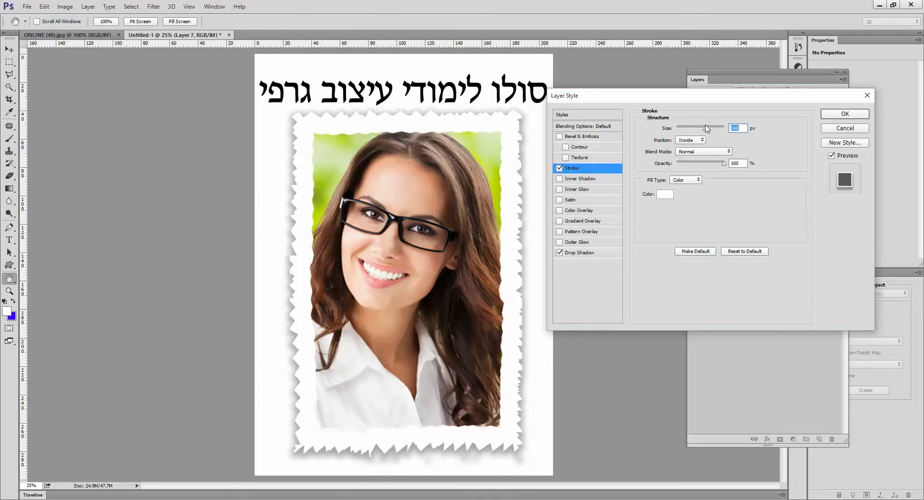
left_click_drag(700, 129, 681, 132)
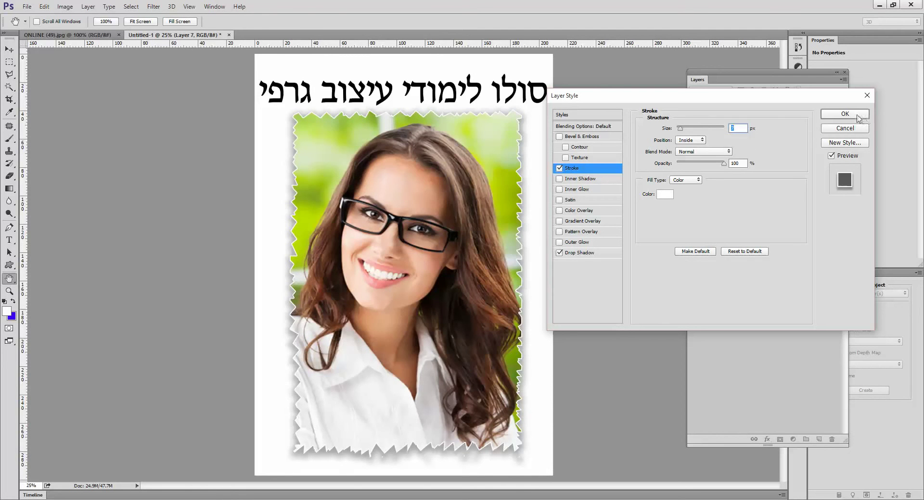
left_click(858, 117)
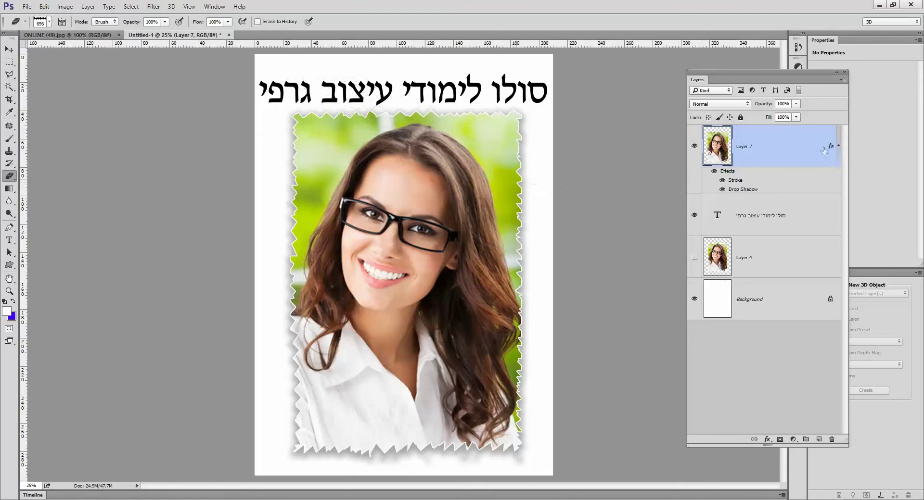
left_click_drag(830, 148, 834, 442)
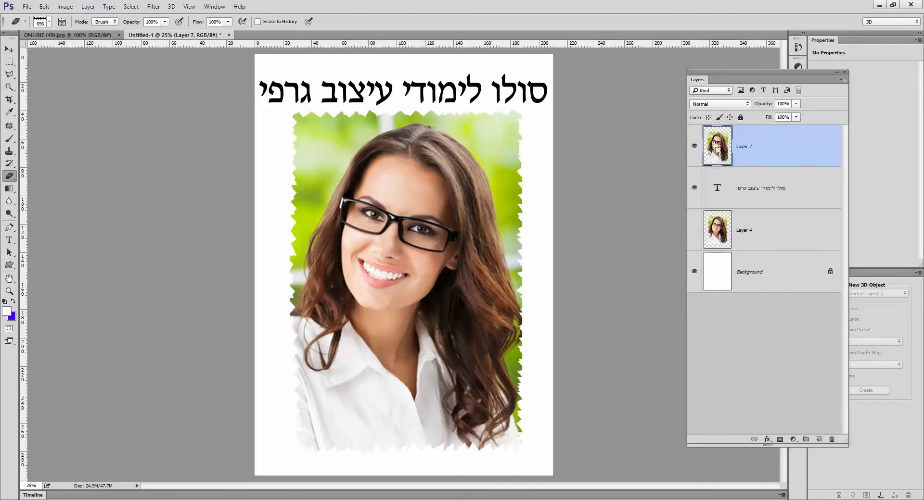
Step: Load Layer 7's torn outline as a selection and feather it by 15 pixels
left_click(717, 146, "ctrl")
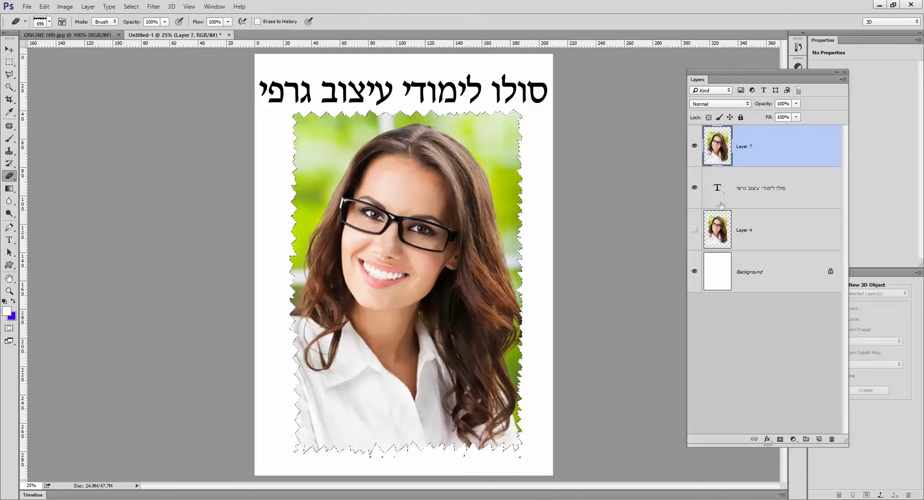
left_click(131, 6)
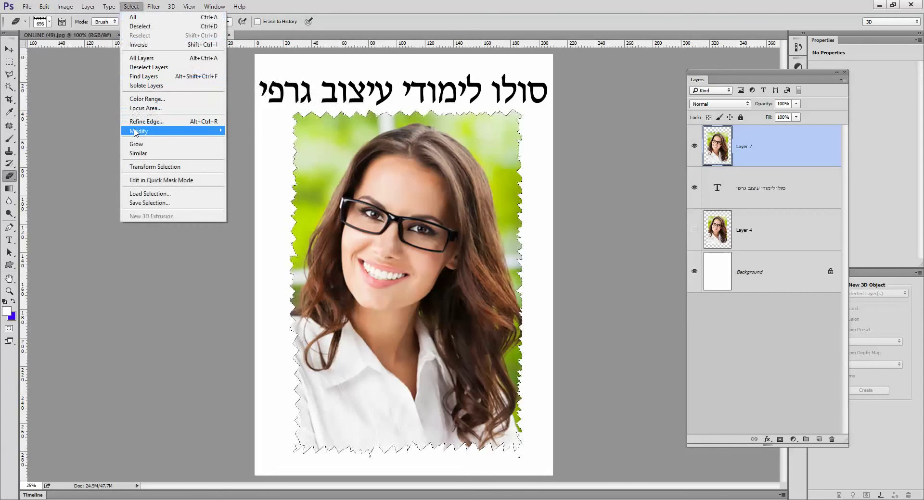
mouse_move(173, 130)
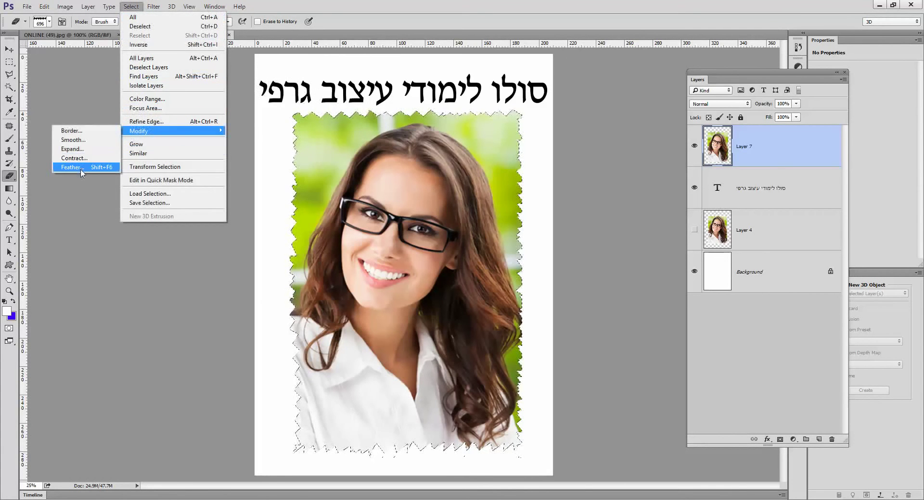
left_click(83, 168)
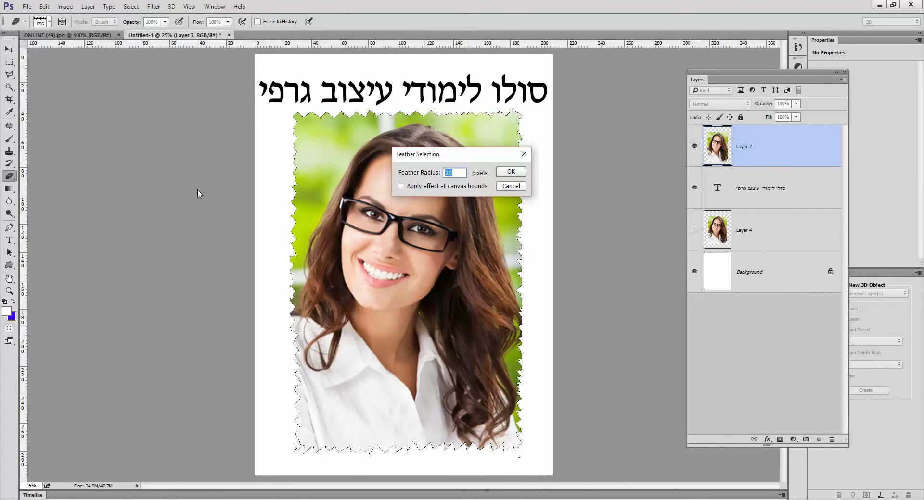
type("15")
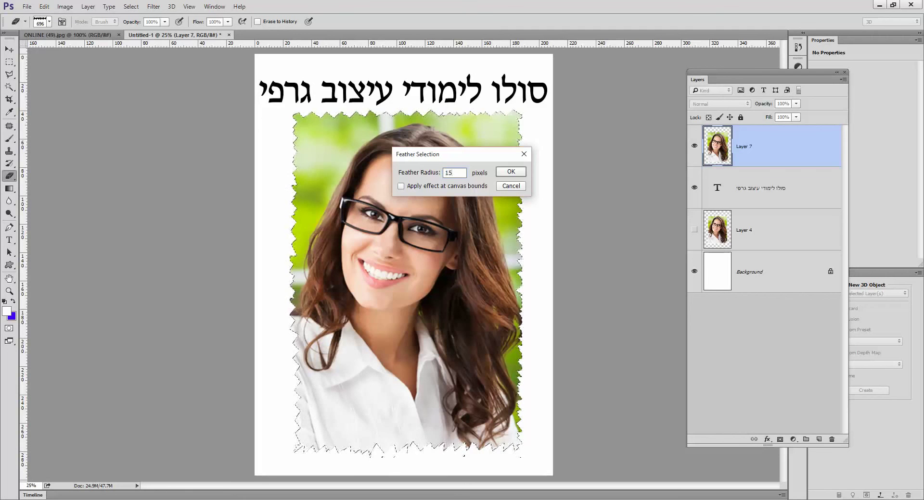
key("Return")
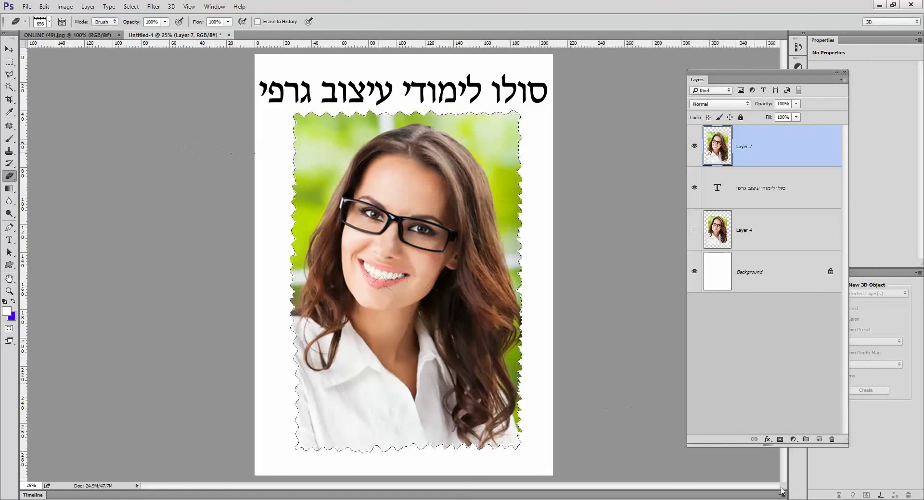
Step: Create new Layer 8 and fill the feathered selection with Black
left_click(819, 440)
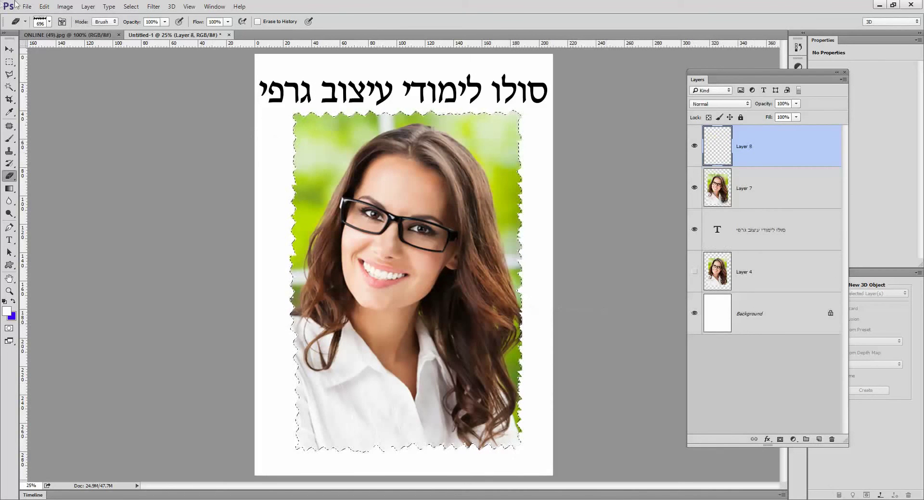
left_click(44, 6)
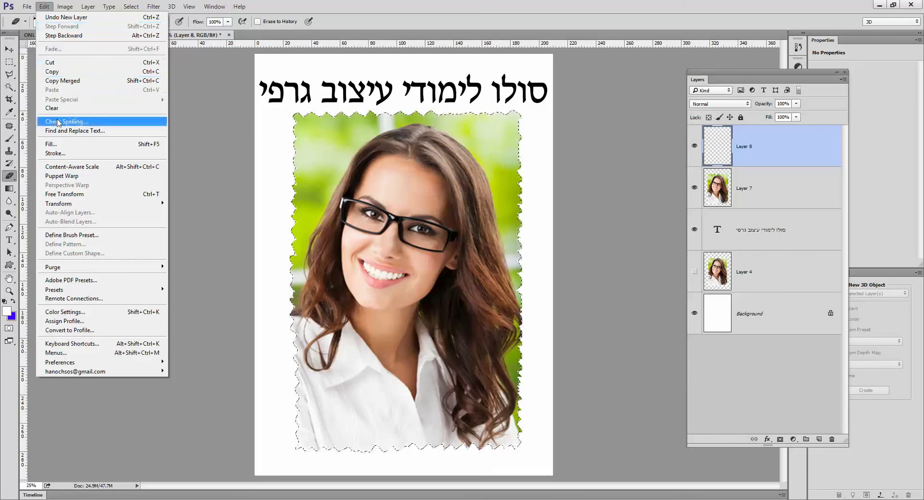
left_click(51, 143)
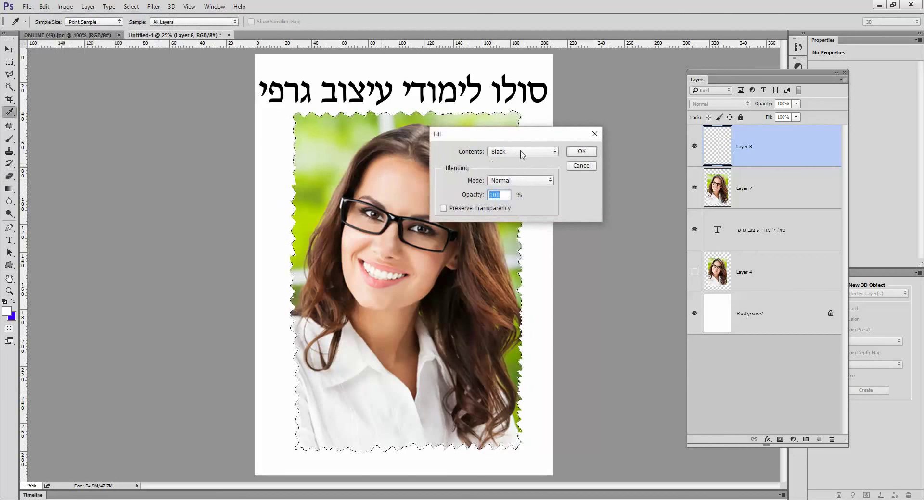
left_click(581, 151)
key("e")
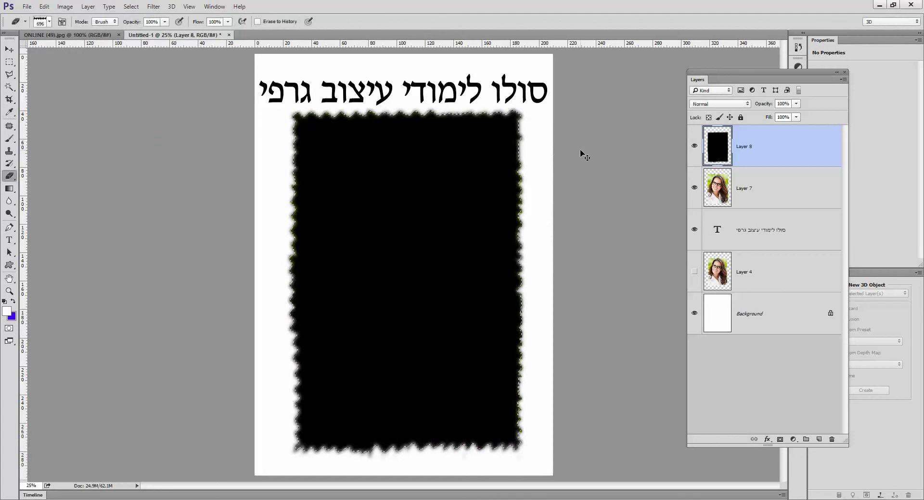
left_click(131, 6)
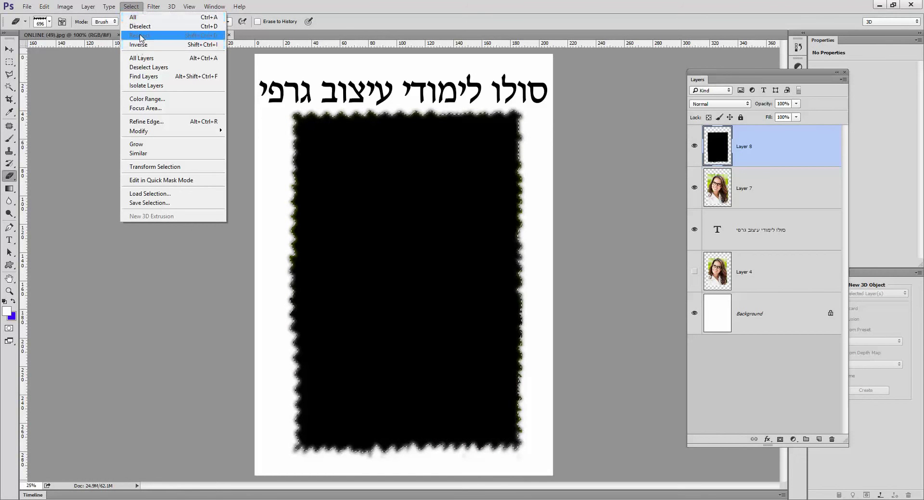
Step: Deselect, move Layer 7 above Layer 8, and nudge the photo so the black shadow shows
left_click(140, 26)
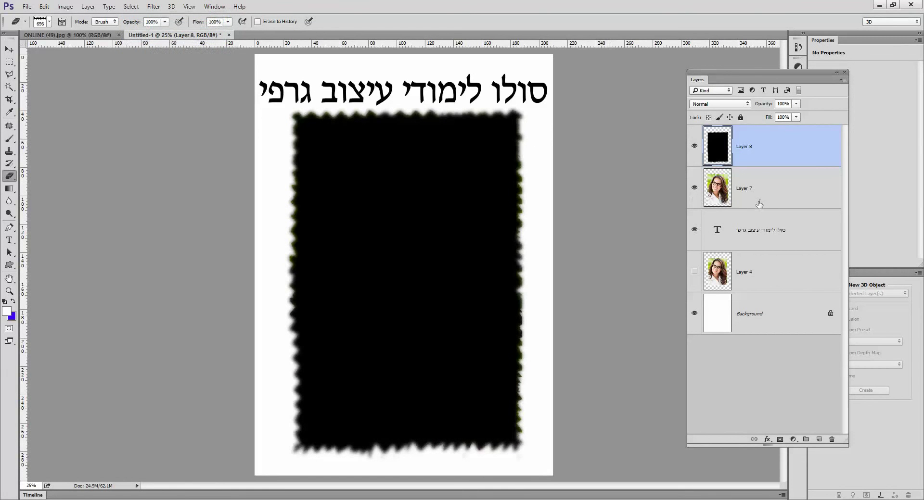
left_click_drag(759, 204, 752, 138)
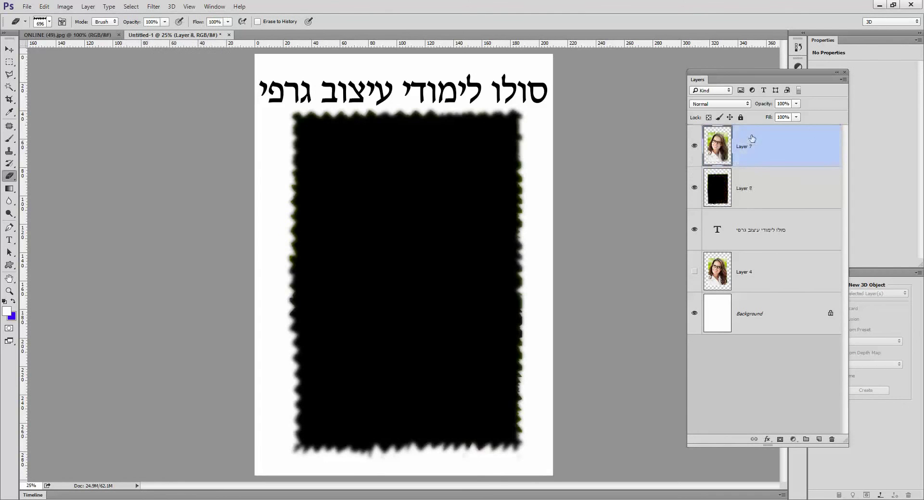
left_click(9, 50)
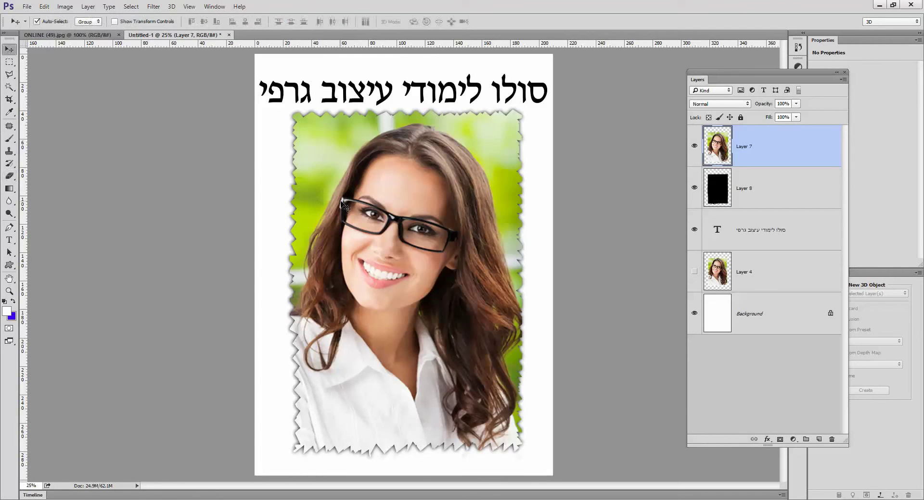
left_click_drag(341, 203, 342, 204)
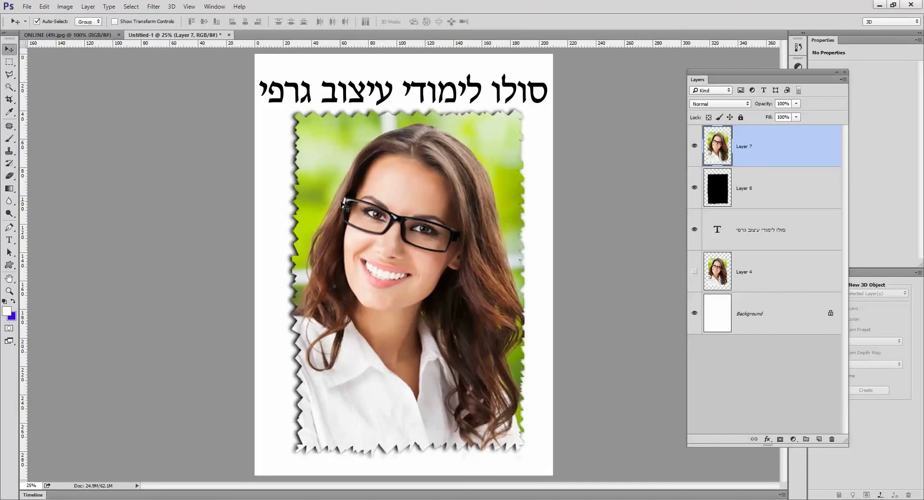
key("shift+Down")
key("shift+Down")
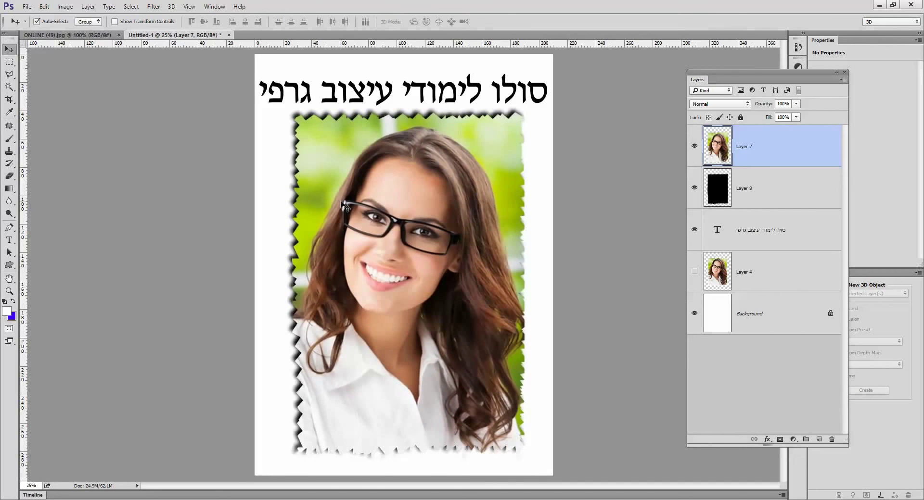
key("shift+Right")
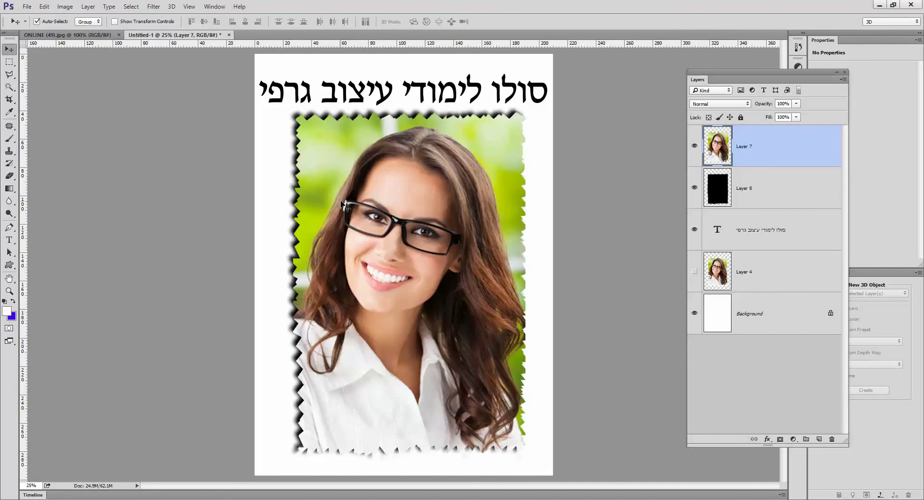
key("shift+Left")
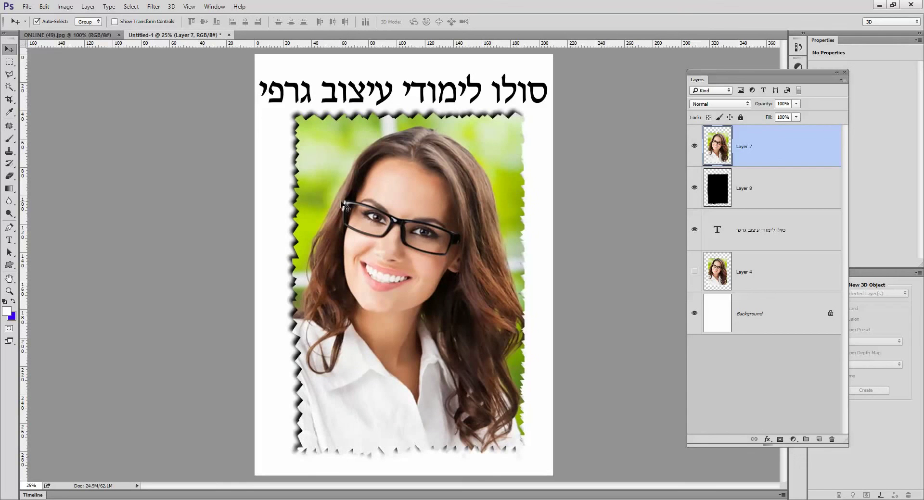